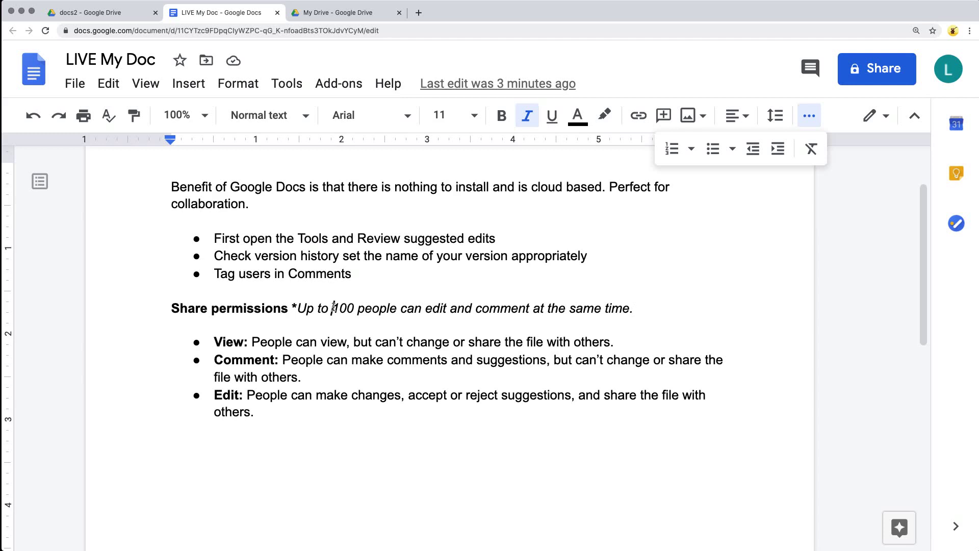
left_click_drag(332, 306, 397, 301)
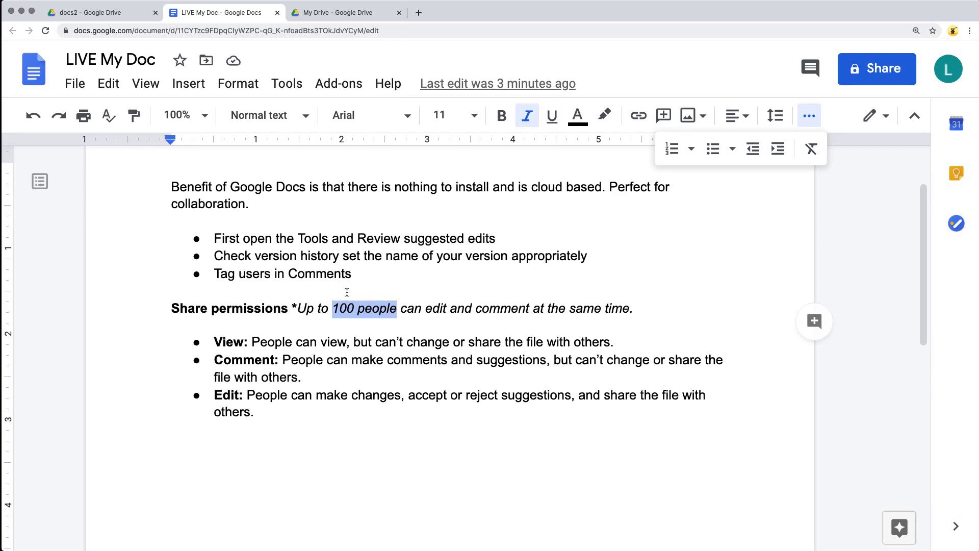
left_click(320, 313)
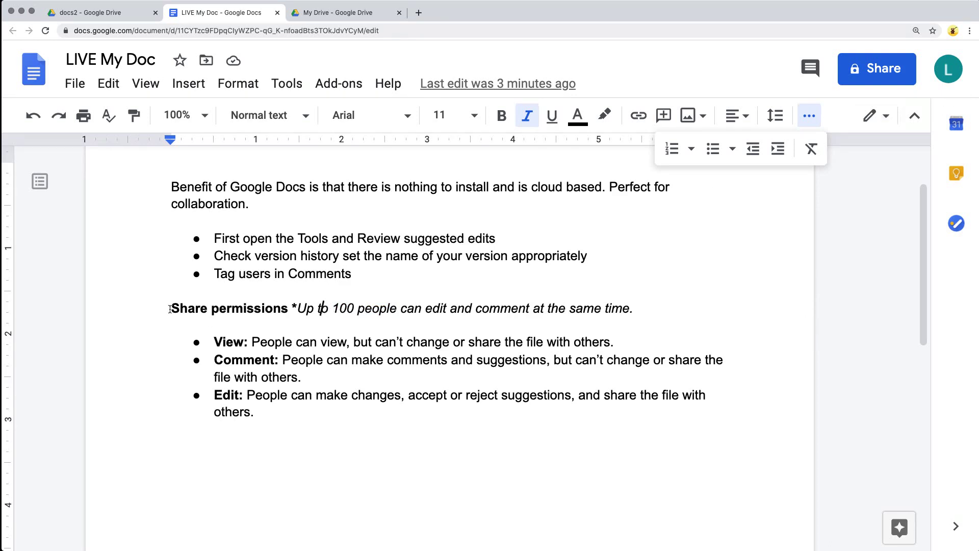
left_click(757, 299)
left_click(810, 115)
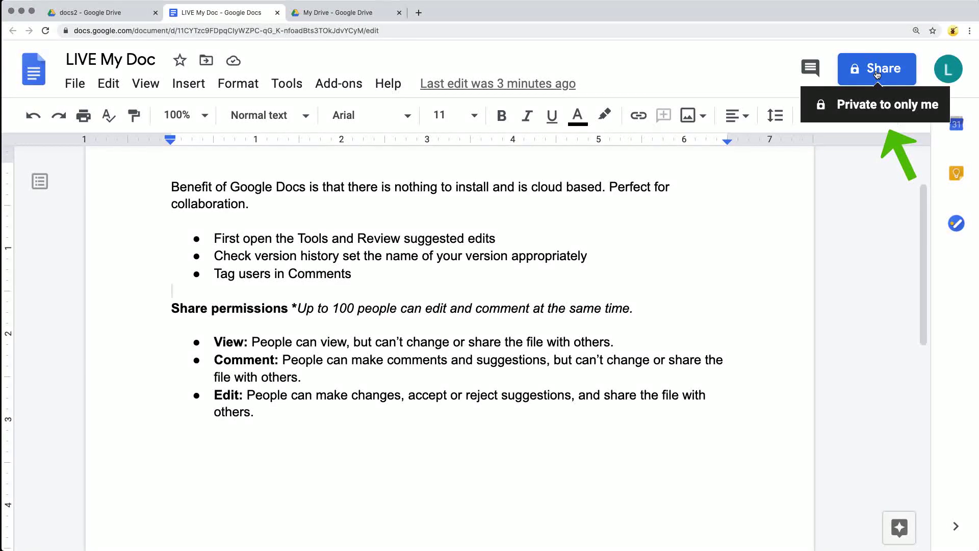
- Open the document's sharing settings, change link access to anyone with the link, and review the available link roles
left_click(877, 75)
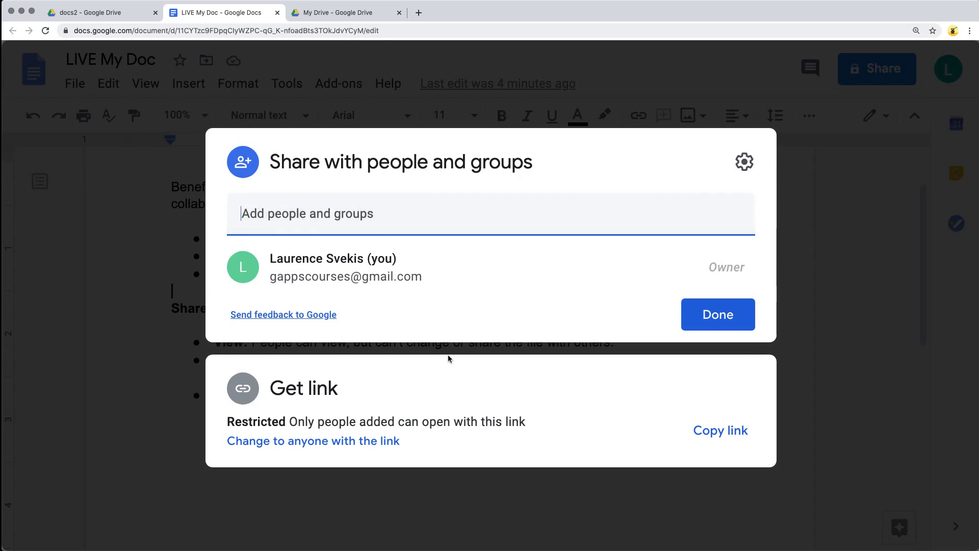
left_click(282, 449)
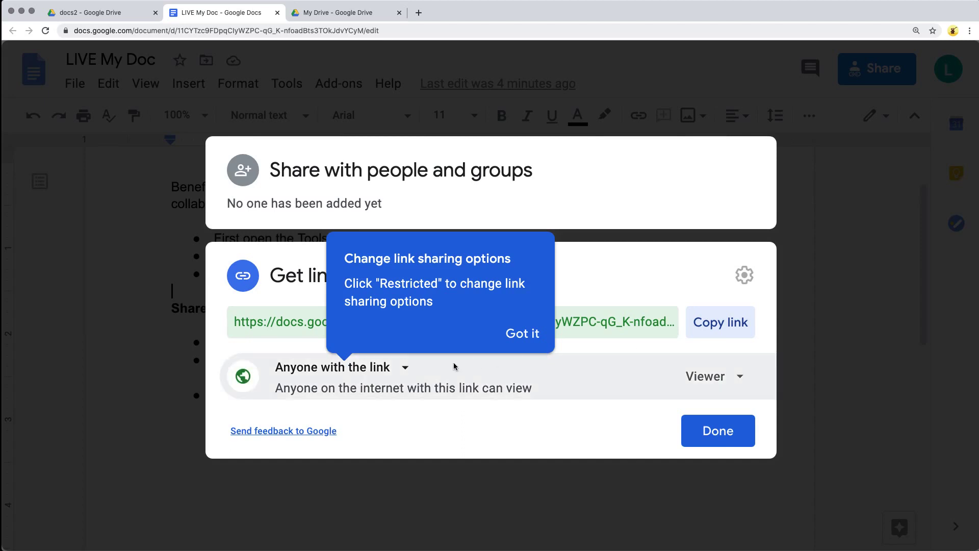
left_click(709, 381)
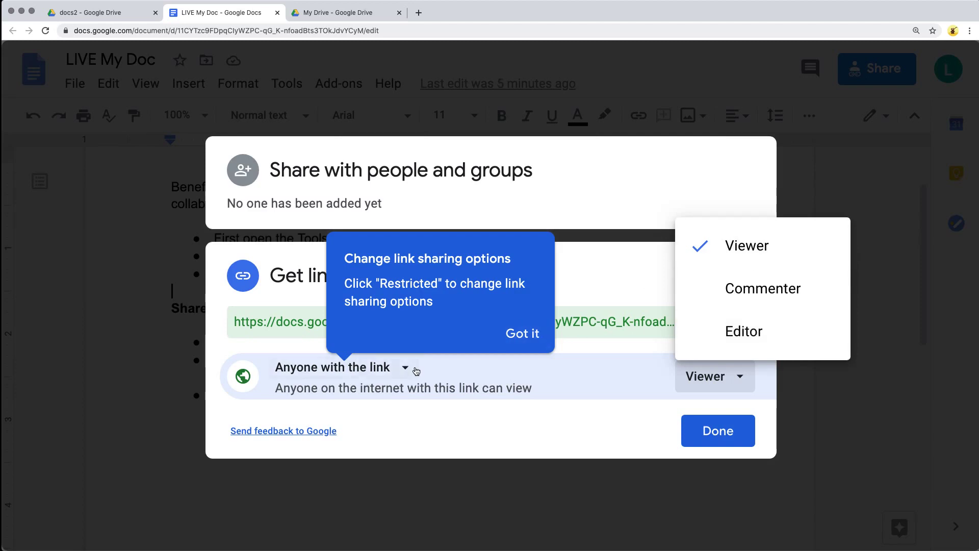
left_click(510, 334)
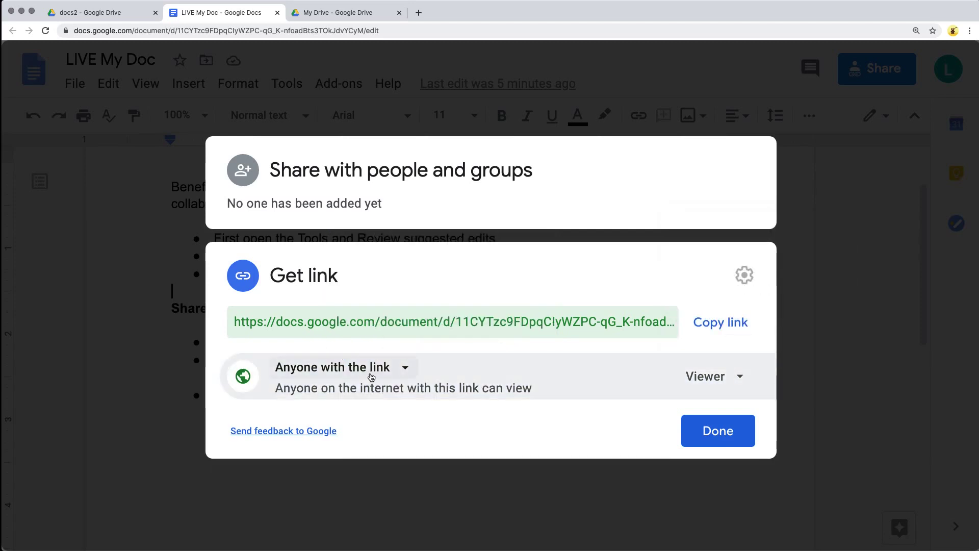
- Set the document's link access to Restricted and copy the sharing link
left_click(404, 370)
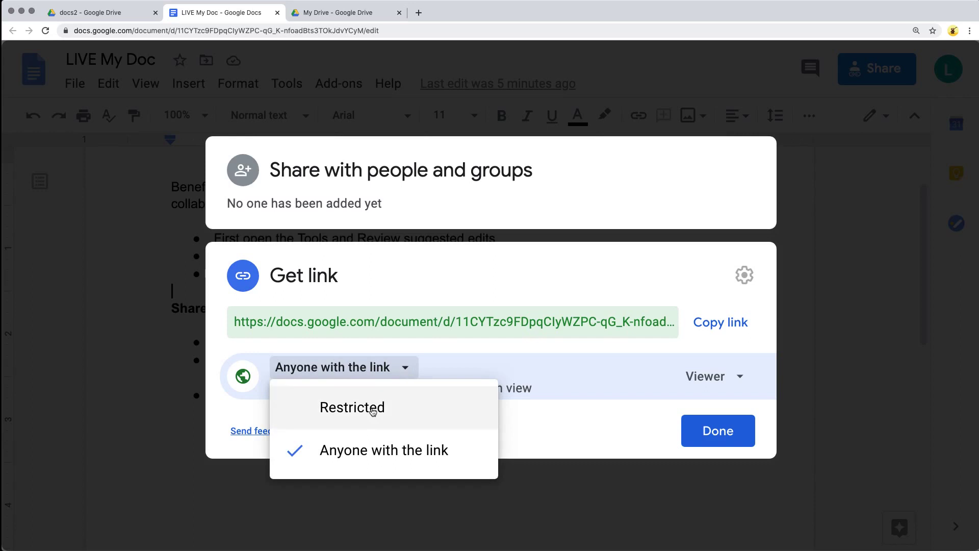
left_click(372, 412)
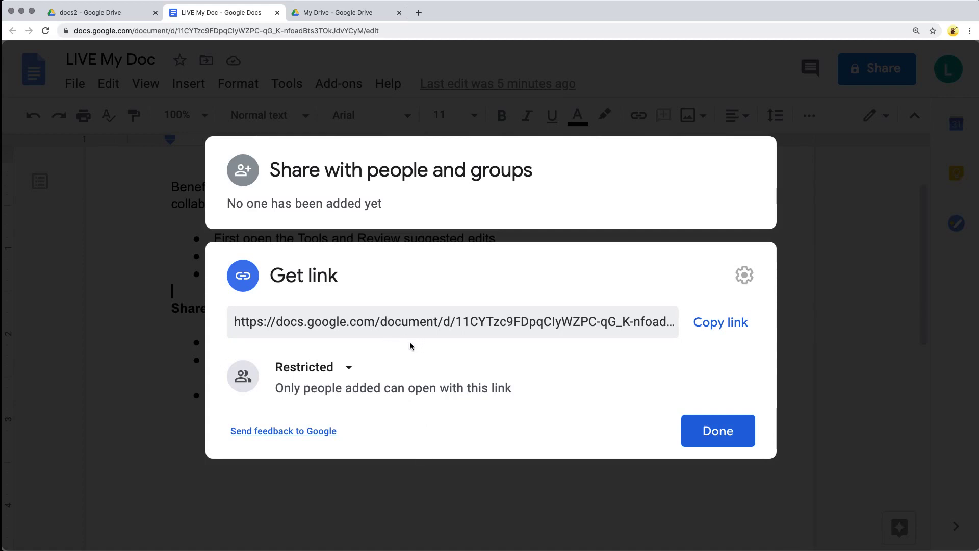
left_click(706, 328)
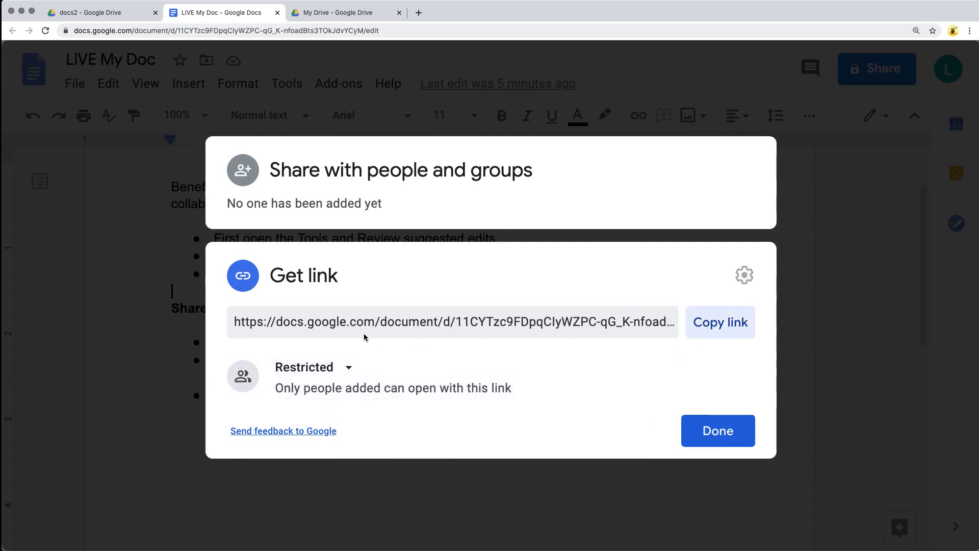
- Add the collaborator as a recipient for sharing the document and review the roles that can be granted
left_click(746, 279)
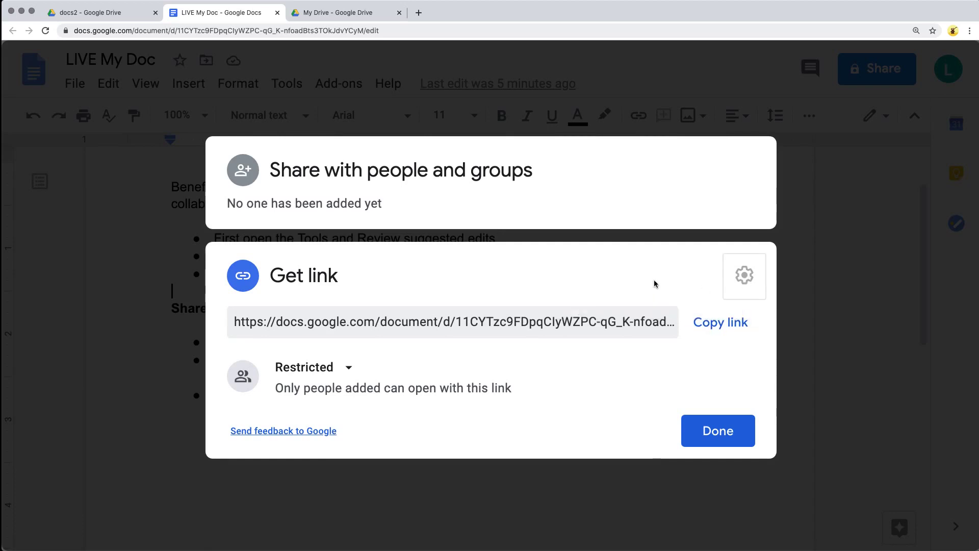
left_click(305, 207)
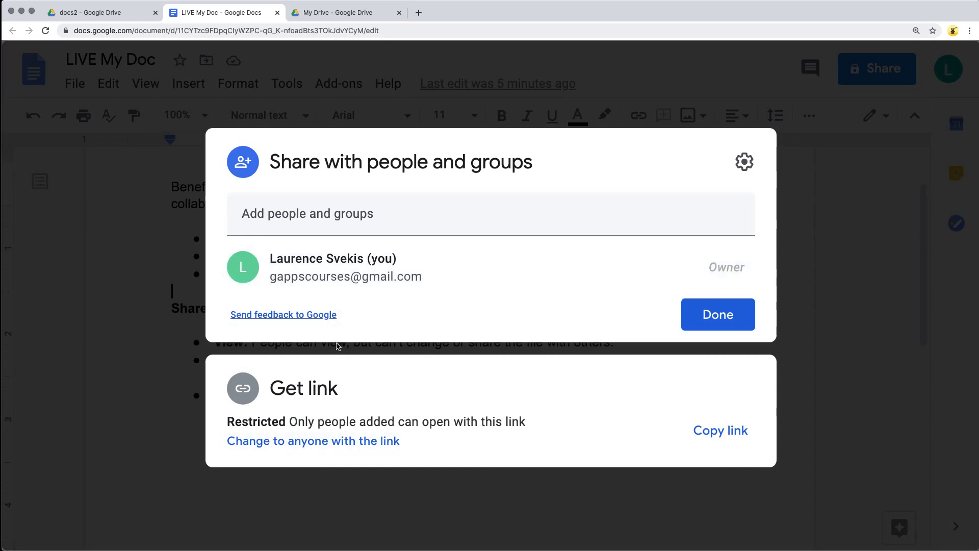
left_click(353, 210)
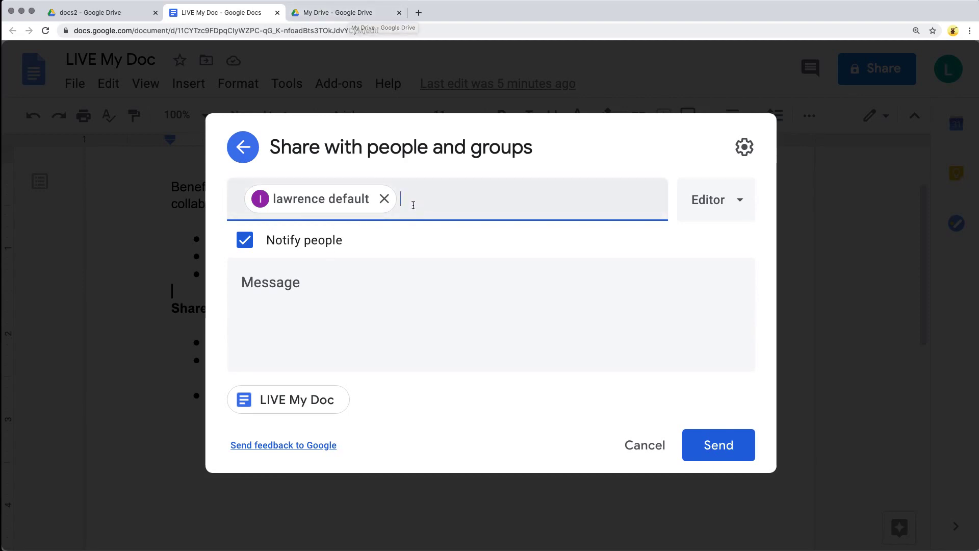
left_click(706, 203)
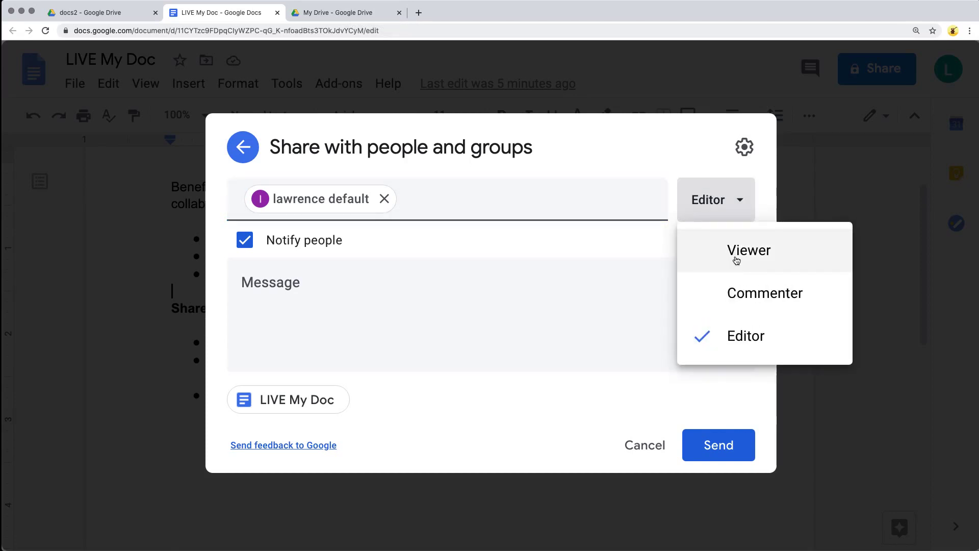
left_click(489, 240)
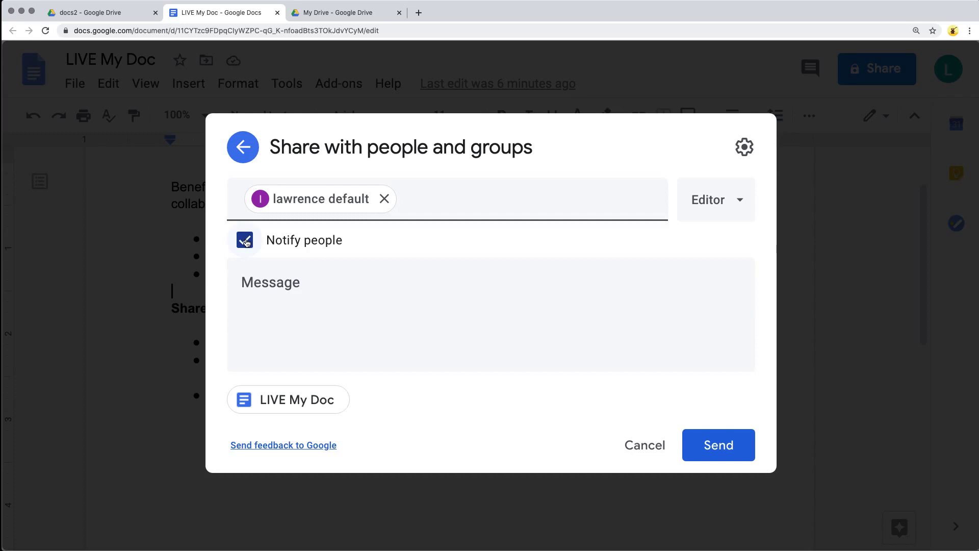
- Add the message "Check it out" to the invitation and send it with people notification on and the Editor role
left_click(315, 280)
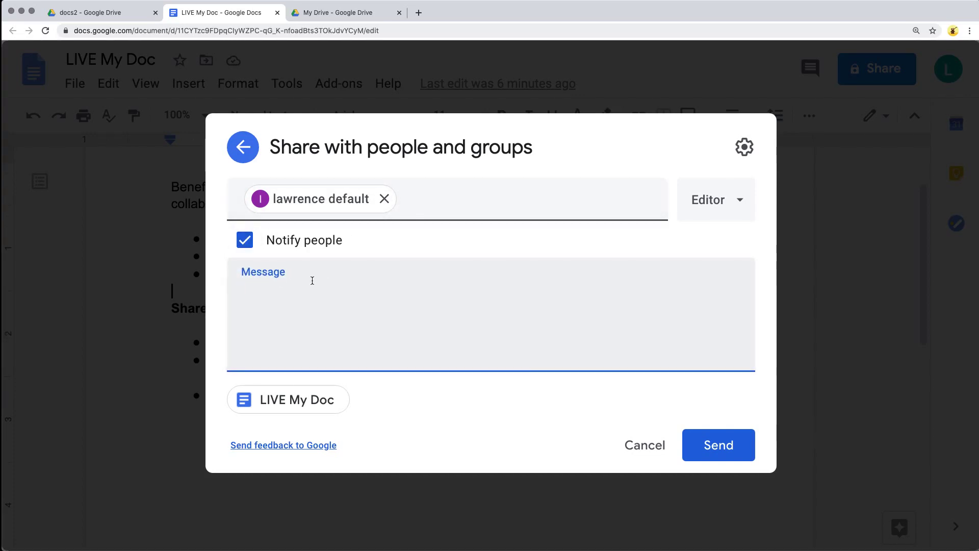
type("Check it out")
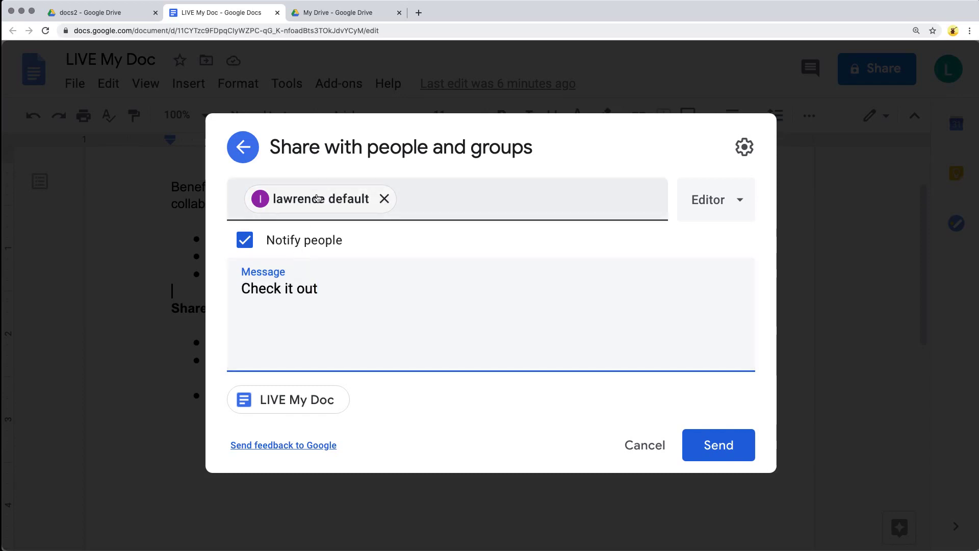
mouse_move(317, 199)
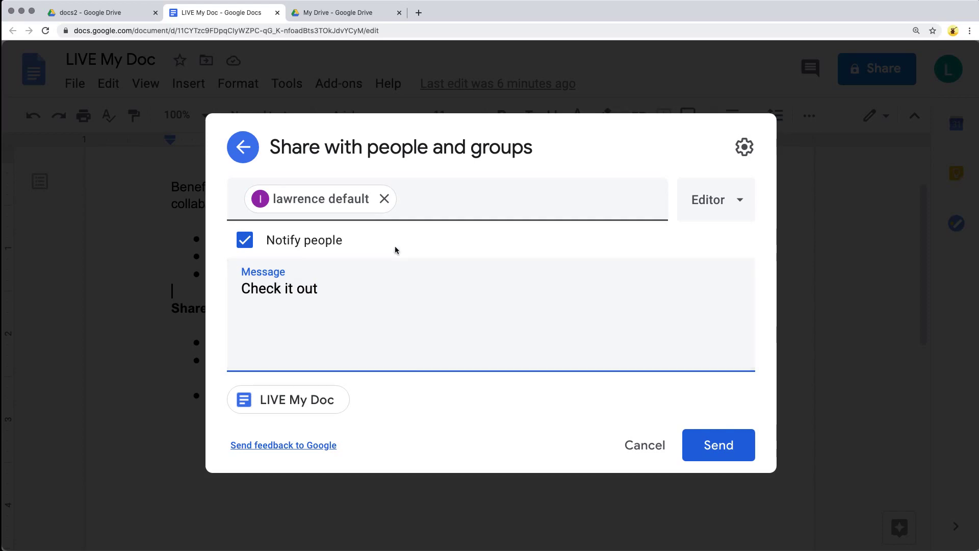
left_click(716, 445)
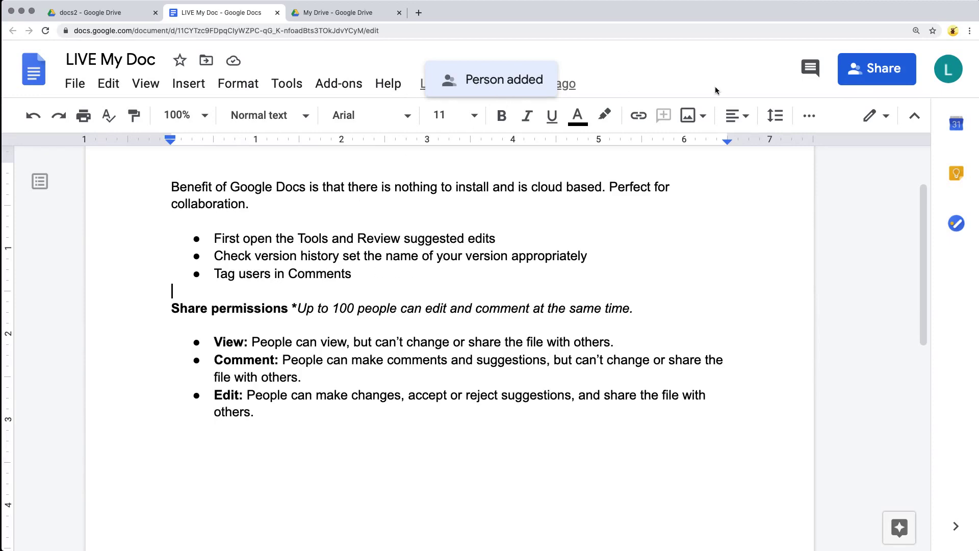
- Reopen the document's sharing settings, examine the access options for the added collaborator, and close the settings without changes
left_click(628, 325)
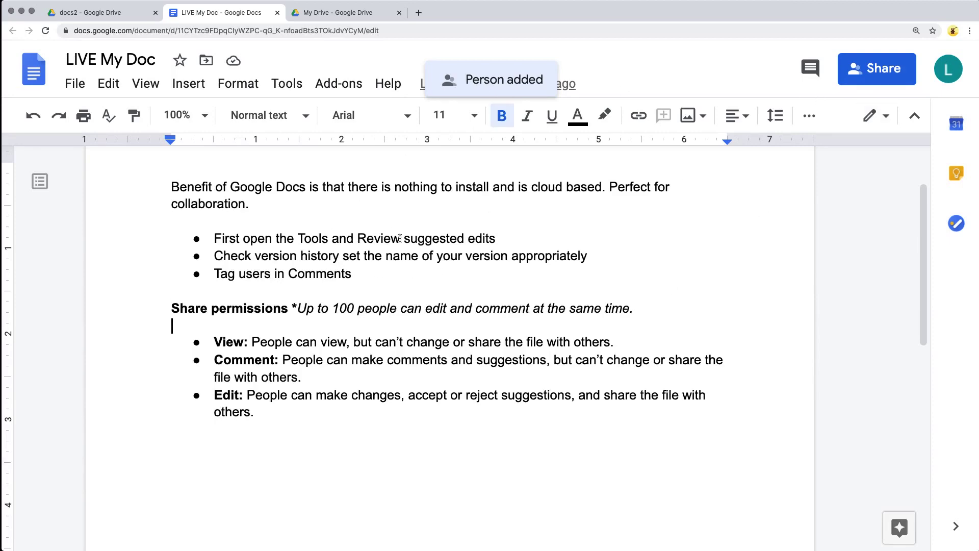
left_click(875, 69)
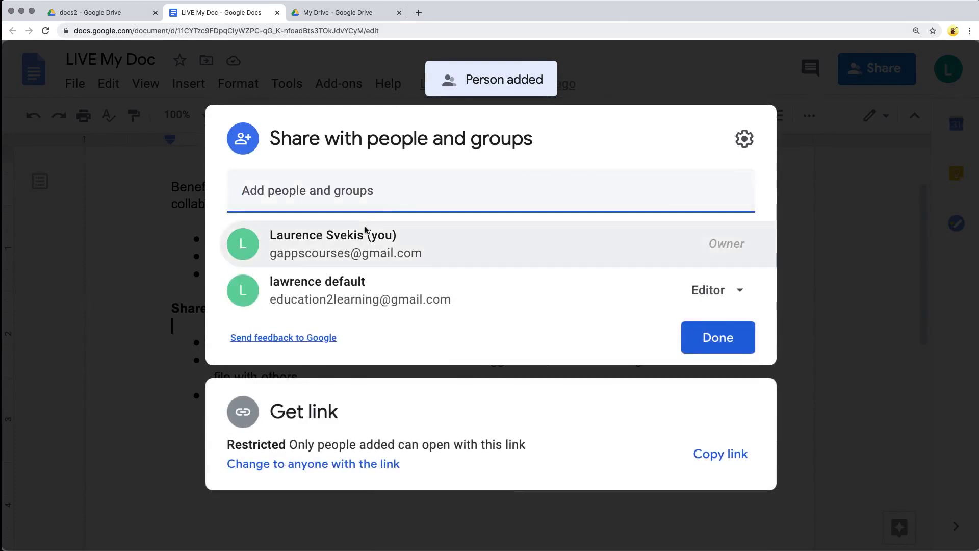
left_click(740, 290)
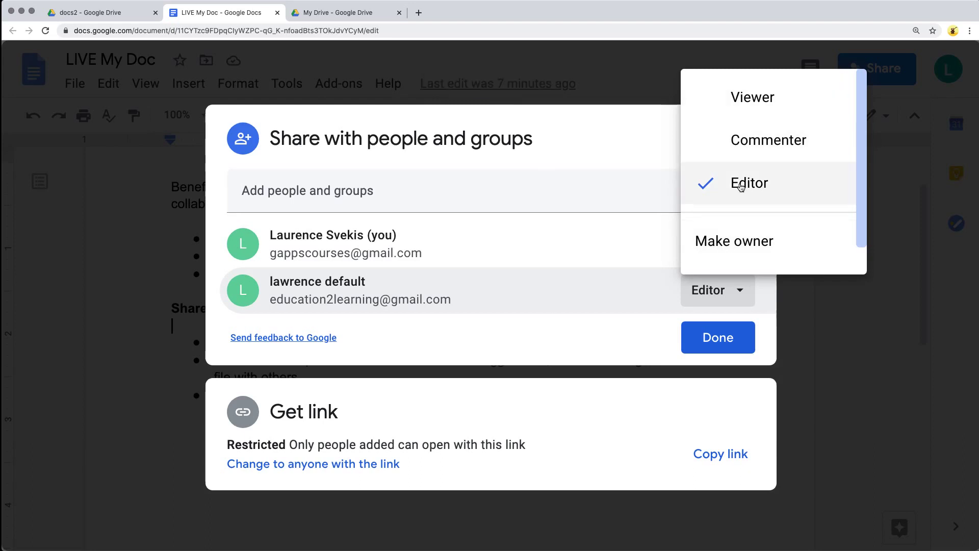
left_click(488, 348)
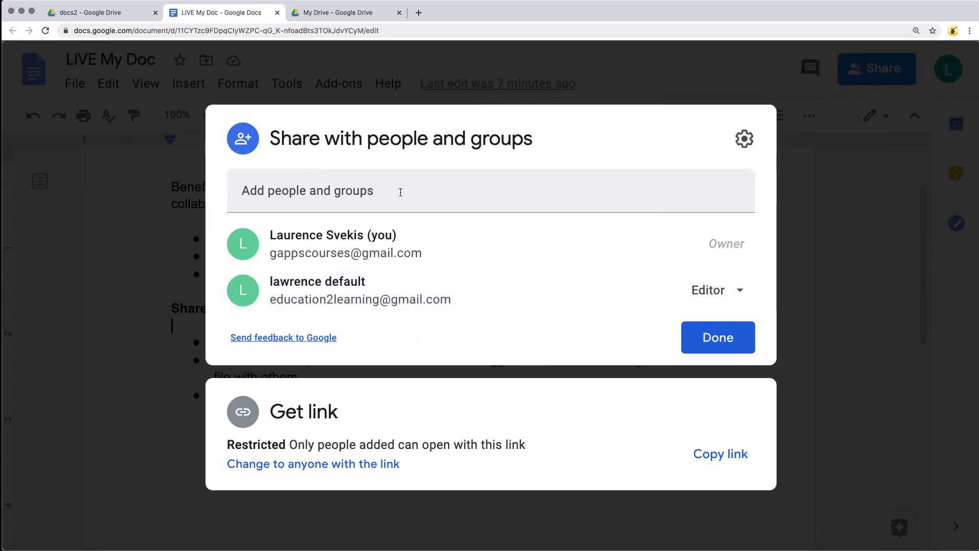
left_click(714, 301)
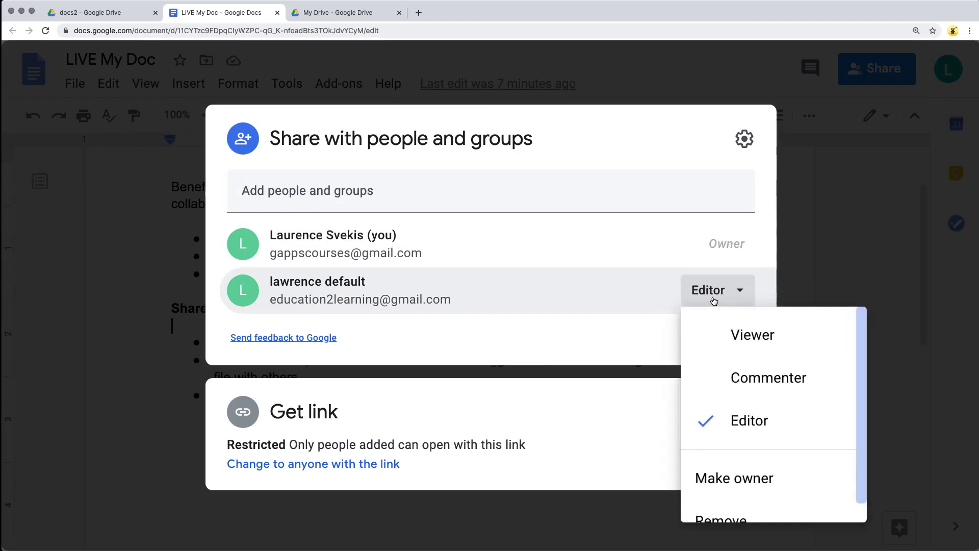
scroll(738, 418, "down", 1)
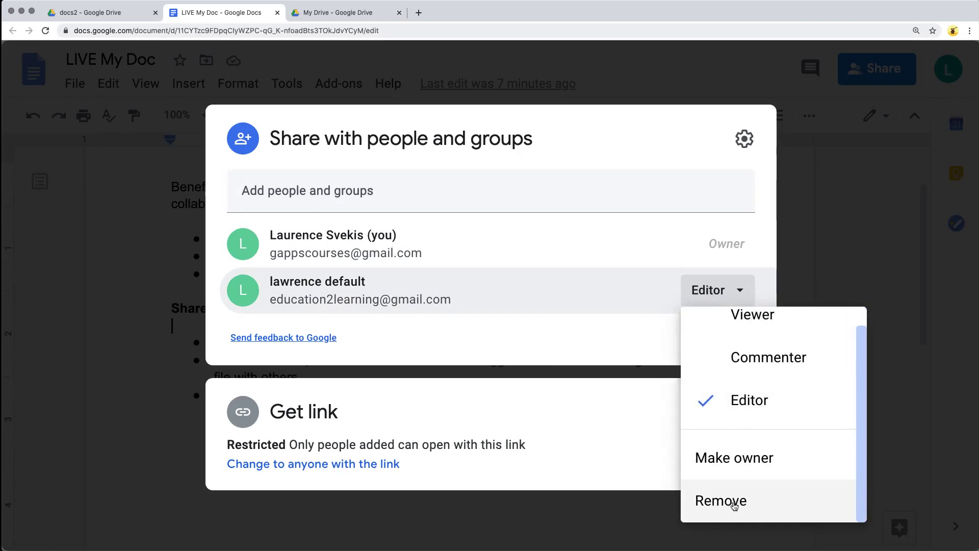
left_click(581, 347)
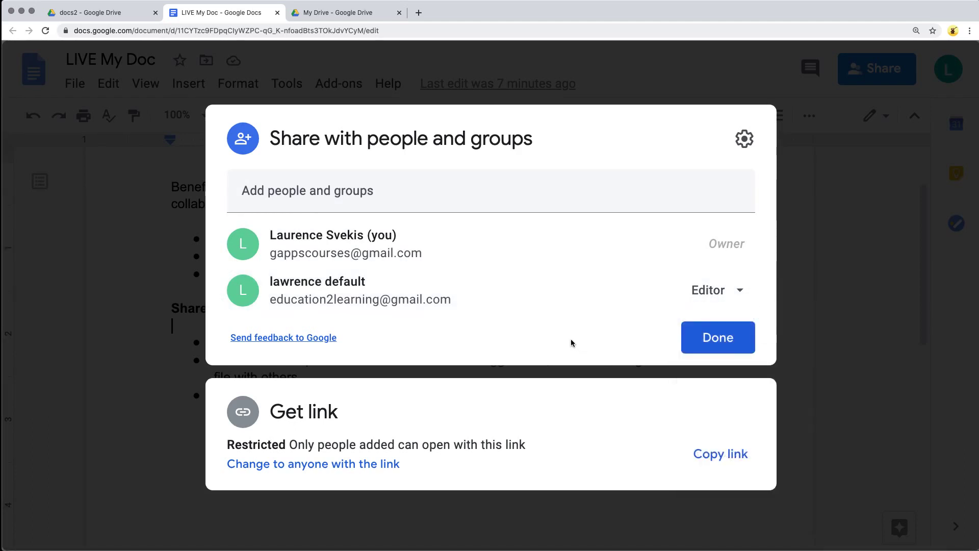
left_click(718, 337)
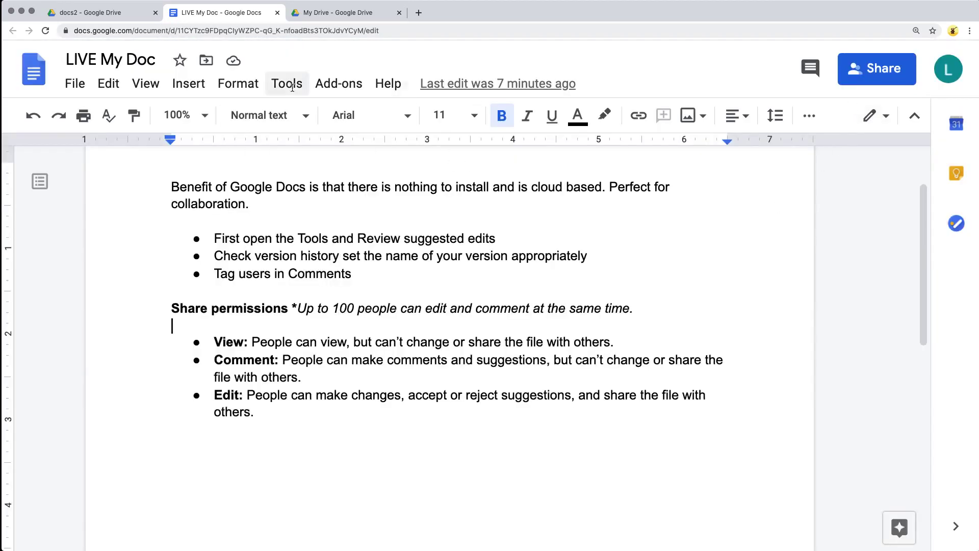
- Switch to the docs2 folder in Google Drive, dismiss the upload notice, and examine the sharing settings of LIVE My Doc
left_click(80, 15)
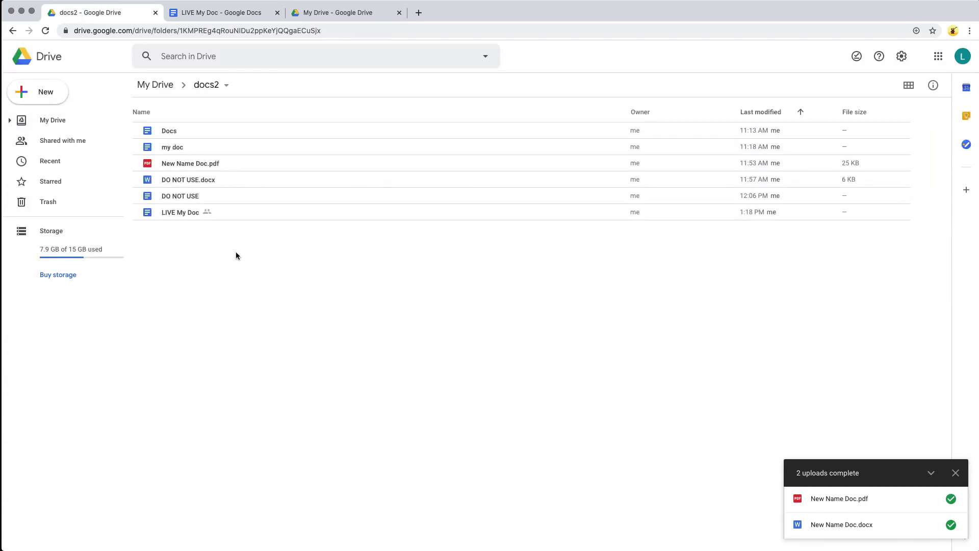
left_click(955, 473)
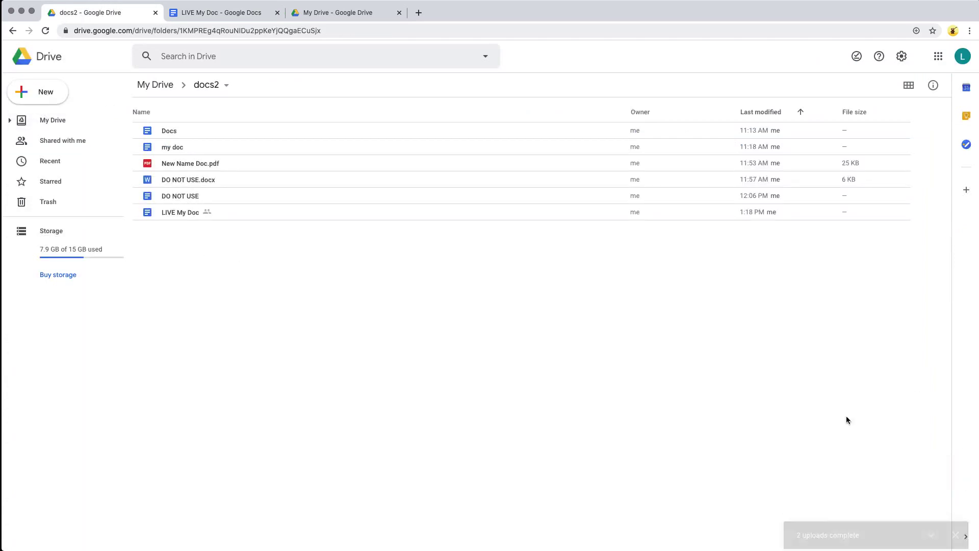
left_click(174, 215)
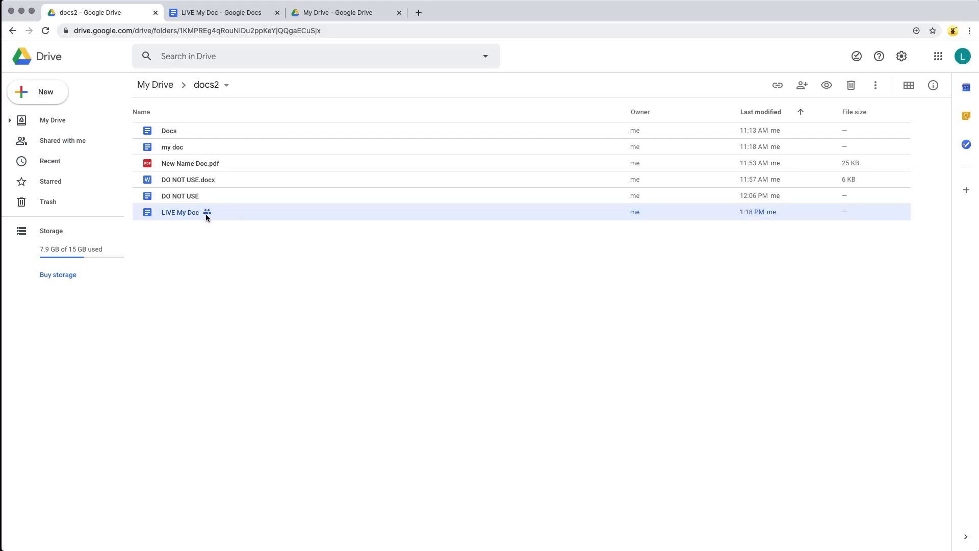
right_click(187, 214)
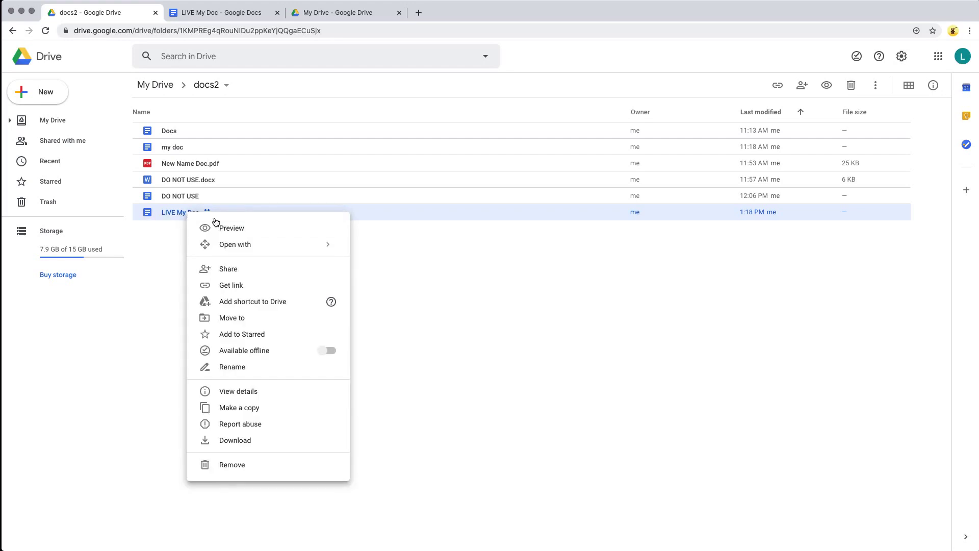
left_click(248, 270)
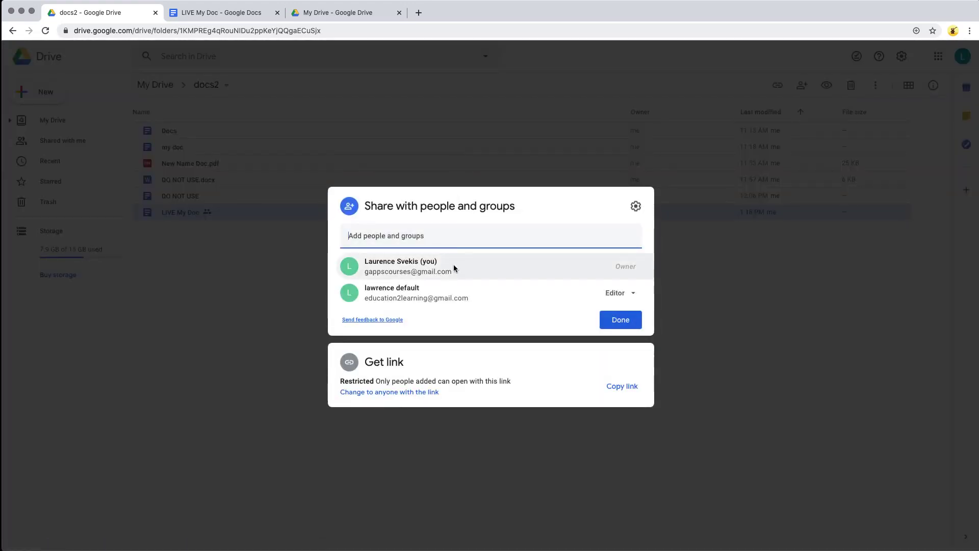
left_click(228, 320)
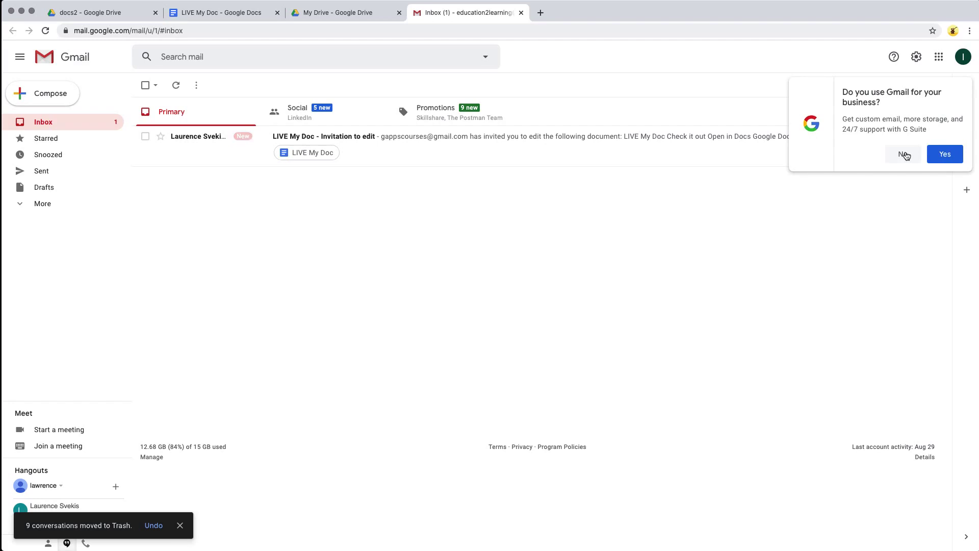
- In the recipient's Gmail inbox, decline the business prompt and open the "LIVE My Doc - Invitation to edit" e-mail
left_click(904, 155)
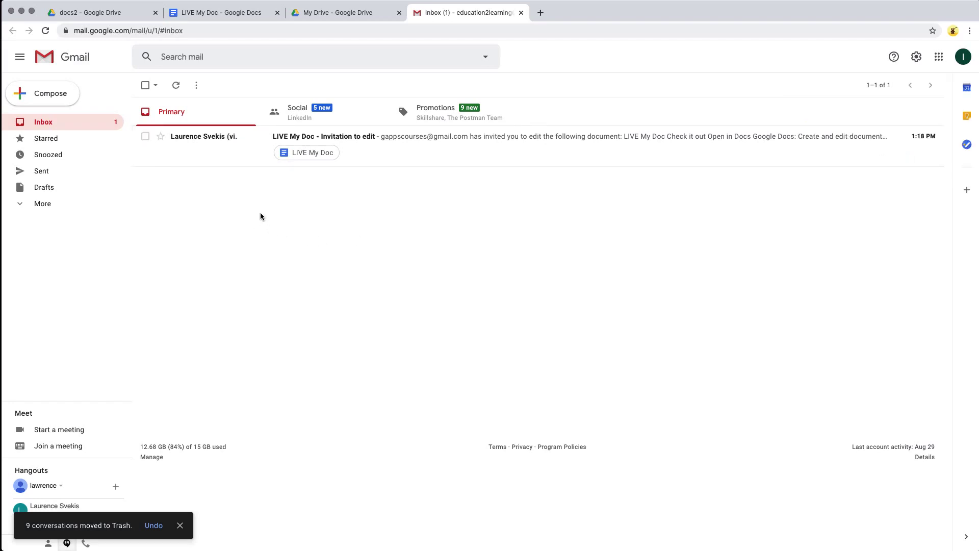
left_click(372, 143)
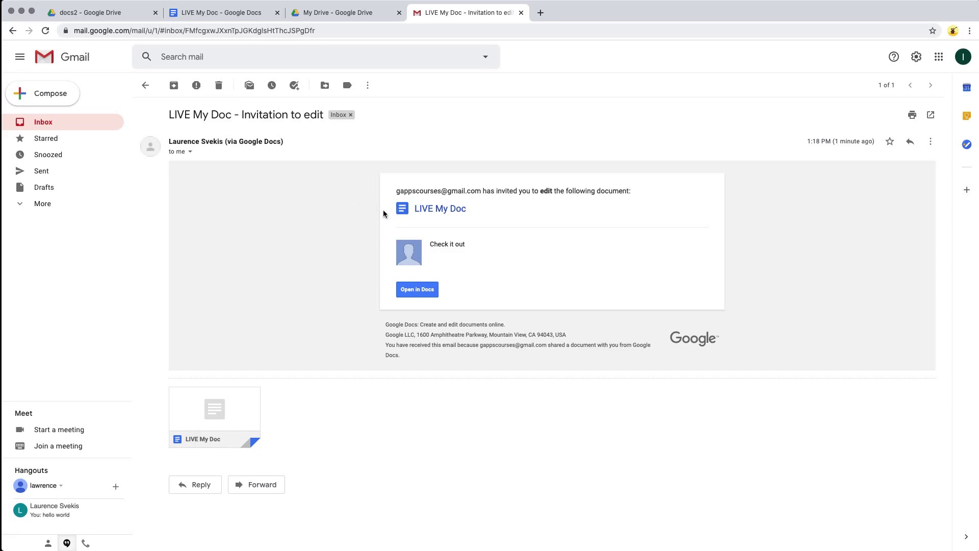
- Open LIVE My Doc from the invitation e-mail, switch to the invited collaborator's account, and dismiss the signed-in account notice
left_click(412, 290)
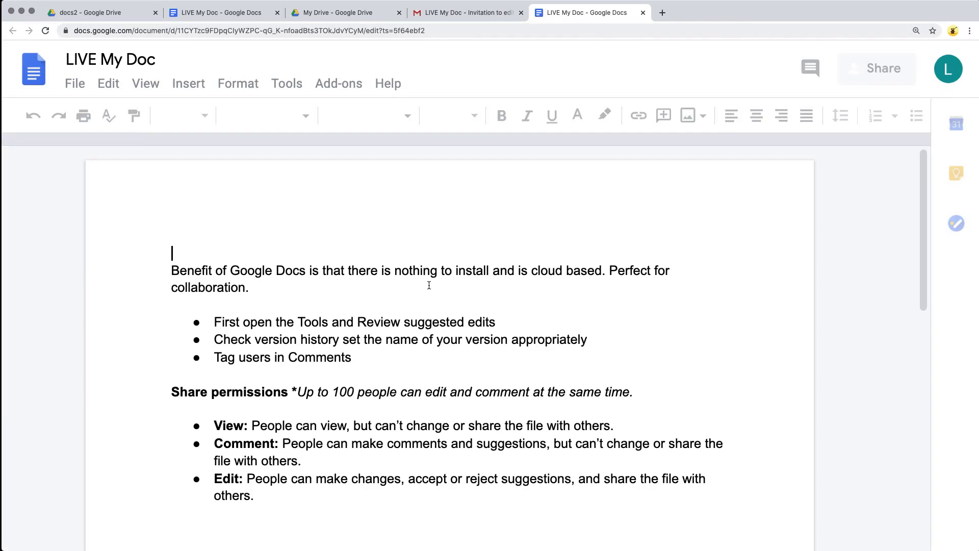
left_click(944, 71)
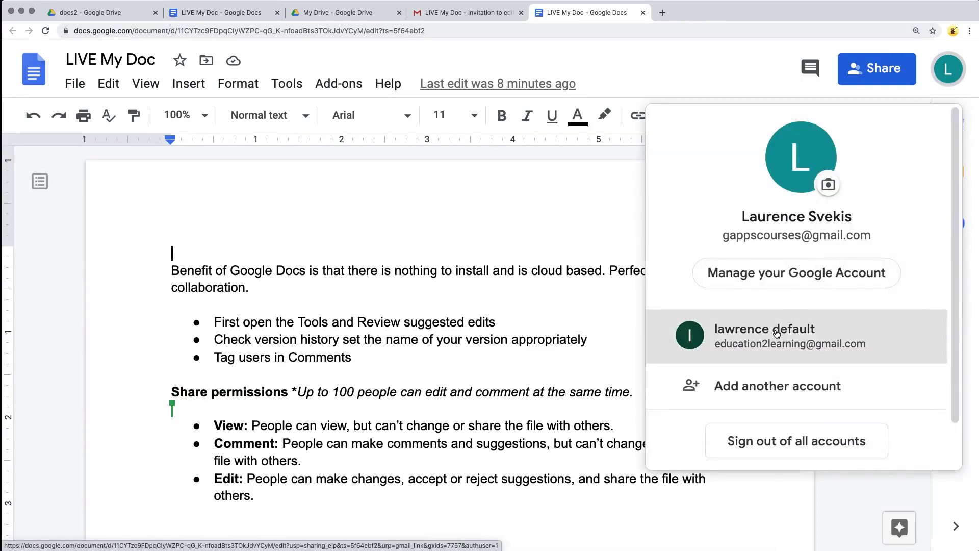
left_click(683, 334)
left_click(643, 12)
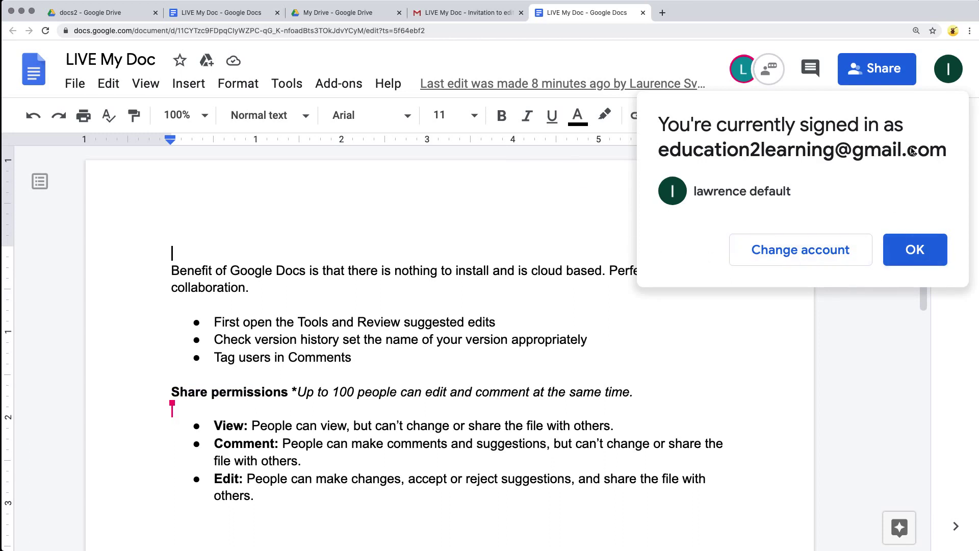
left_click(910, 253)
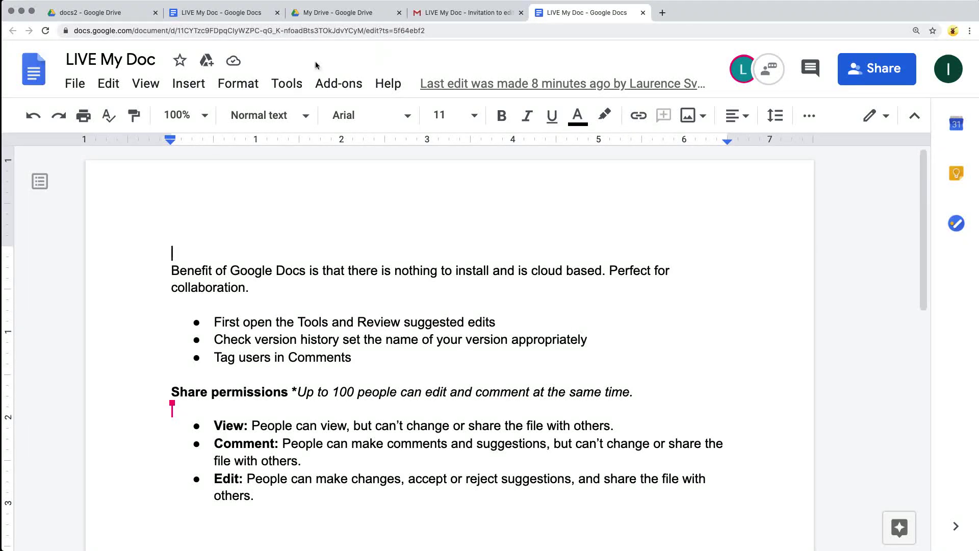
- In the collaborator's copy of the document, enter "Cursor" on the empty first line, highlight the word, and dismiss the document status tip
left_click(218, 16)
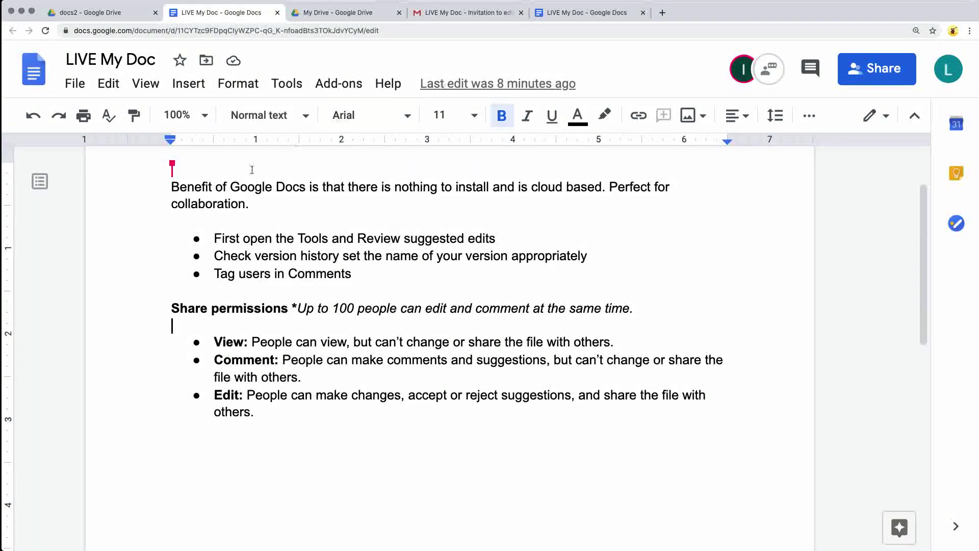
left_click(575, 13)
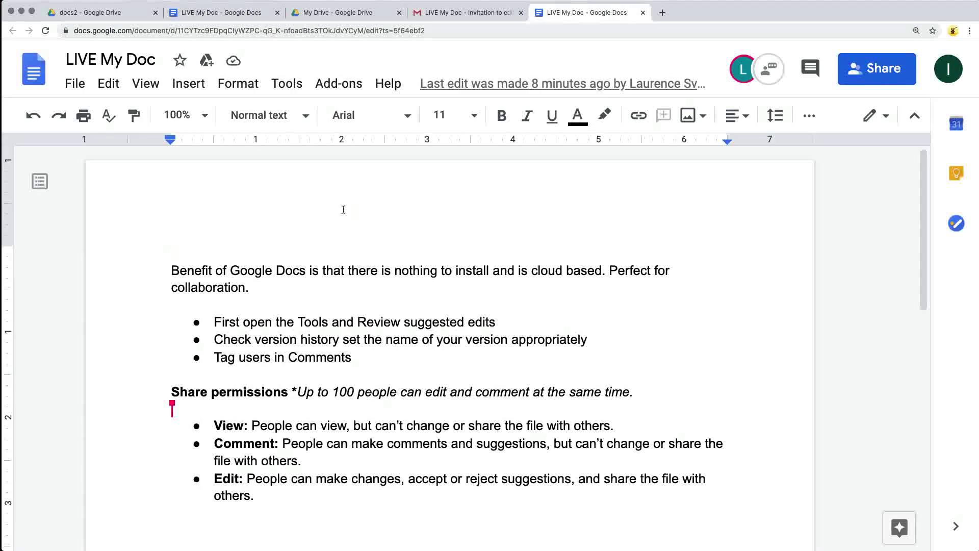
type("Cursor")
double_click(194, 250)
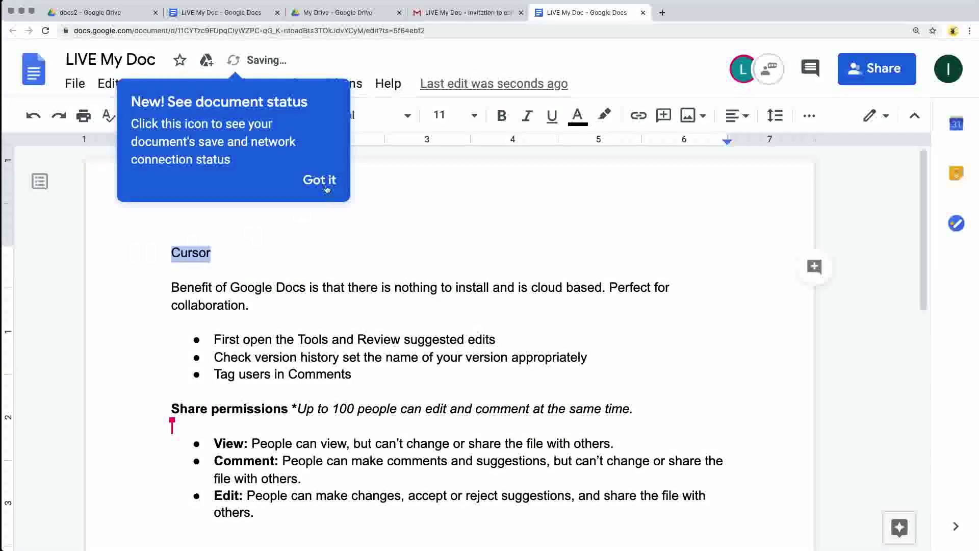
left_click(321, 180)
- In the owner's copy, highlight part of the "100 people" text, open the document chat, and send the message "hello"
left_click(227, 15)
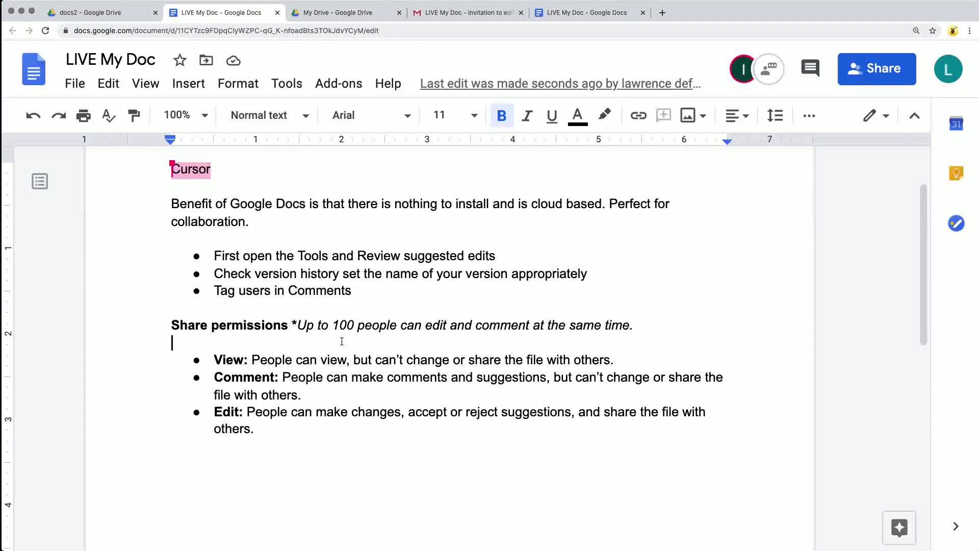
left_click_drag(338, 326, 400, 325)
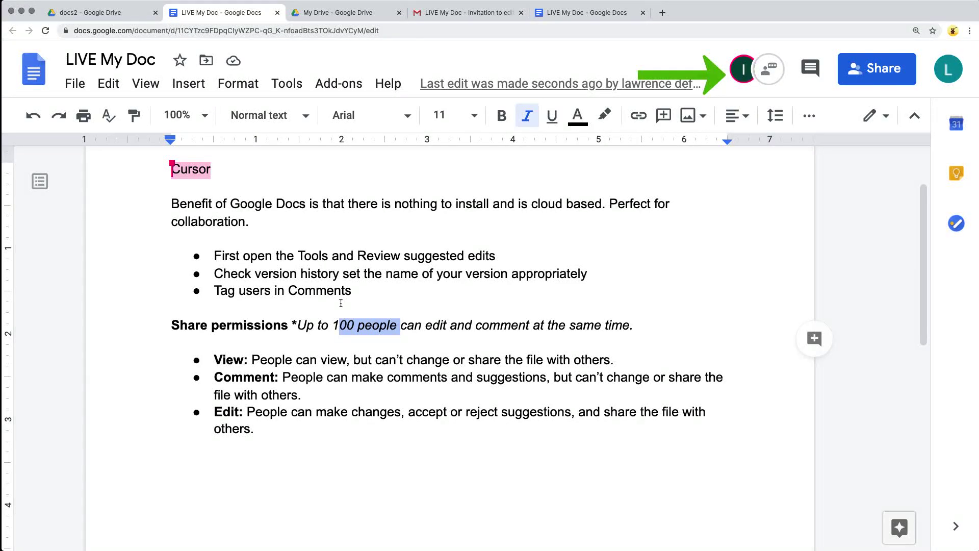
left_click(768, 68)
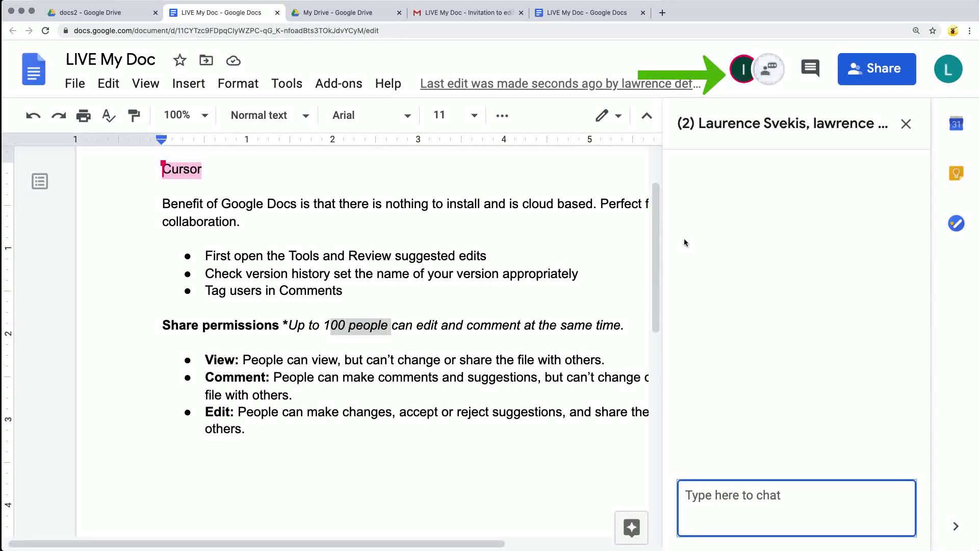
type("hello")
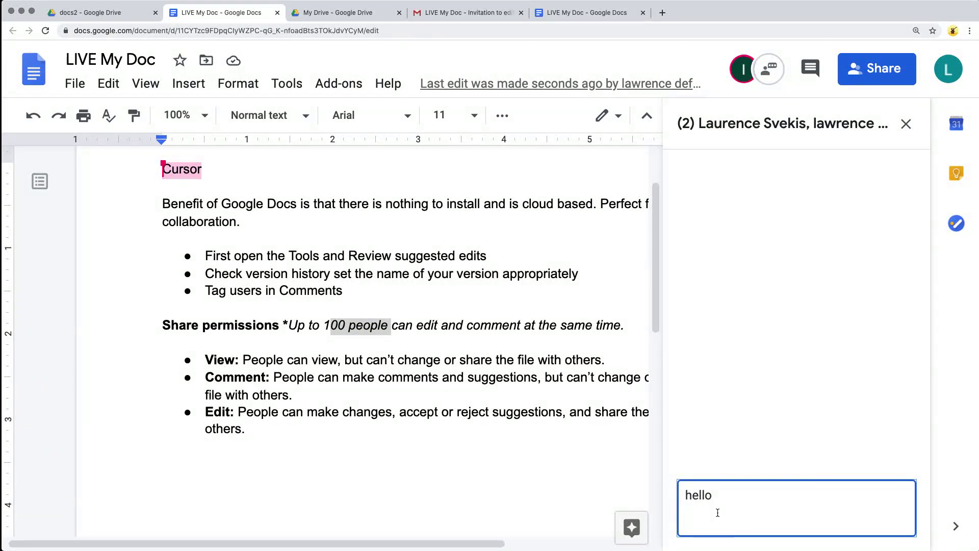
key("Return")
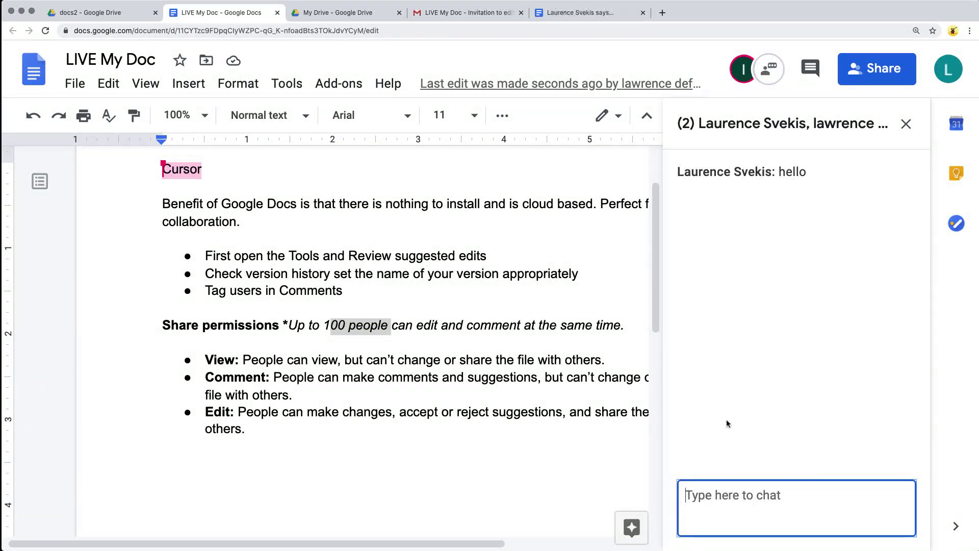
- In the collaborator's copy, open the document chat and reply with "hi"
left_click(569, 15)
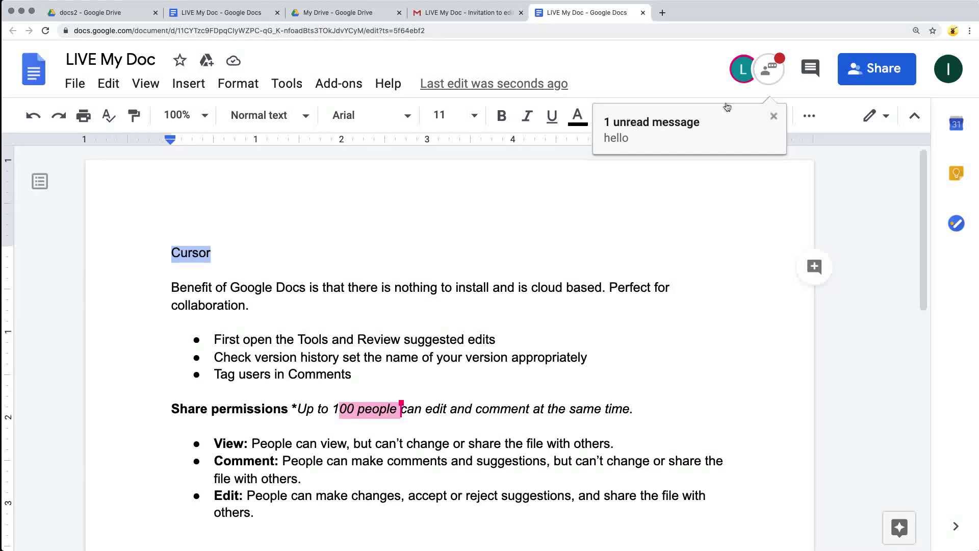
left_click(769, 72)
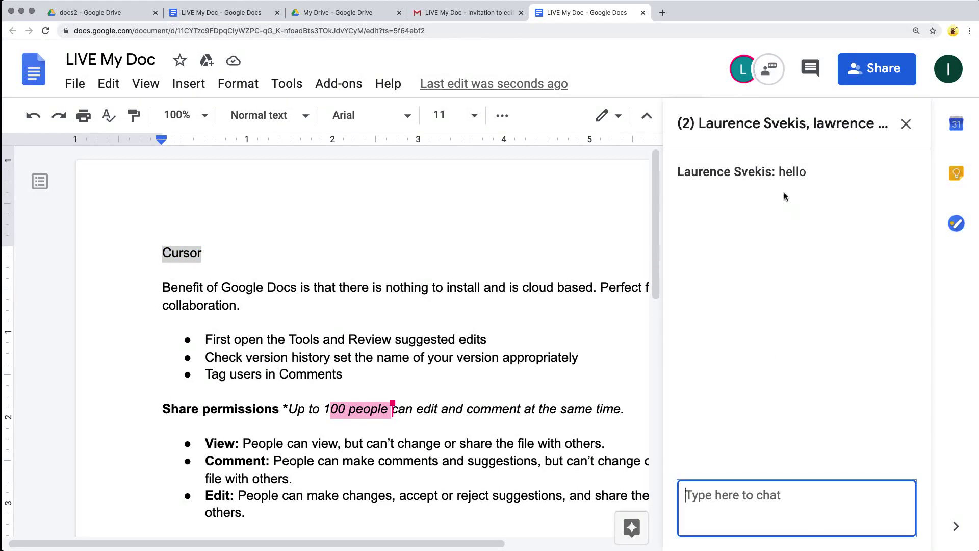
type("hi")
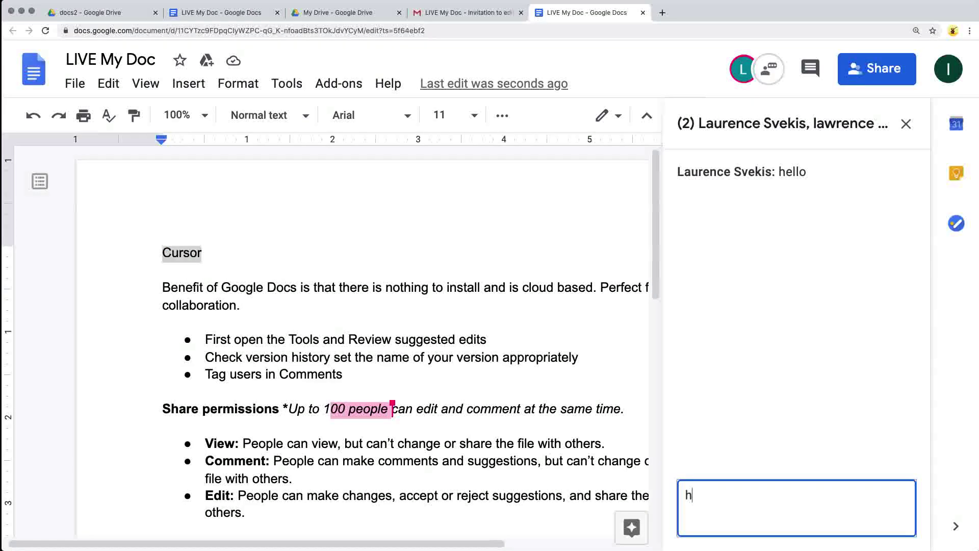
key("Return")
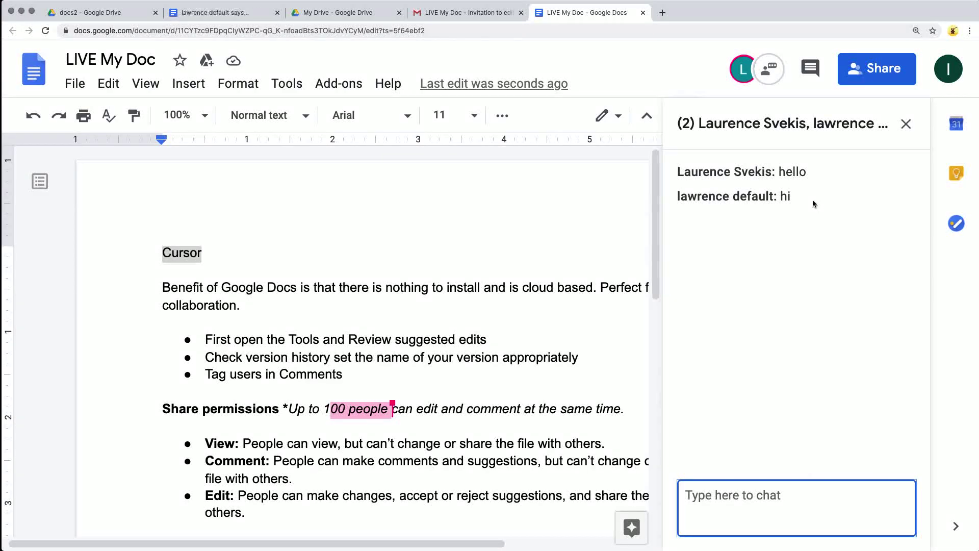
- Return to the owner's copy, close the chat, and examine the sharing settings for people and link access without changing them
left_click(225, 13)
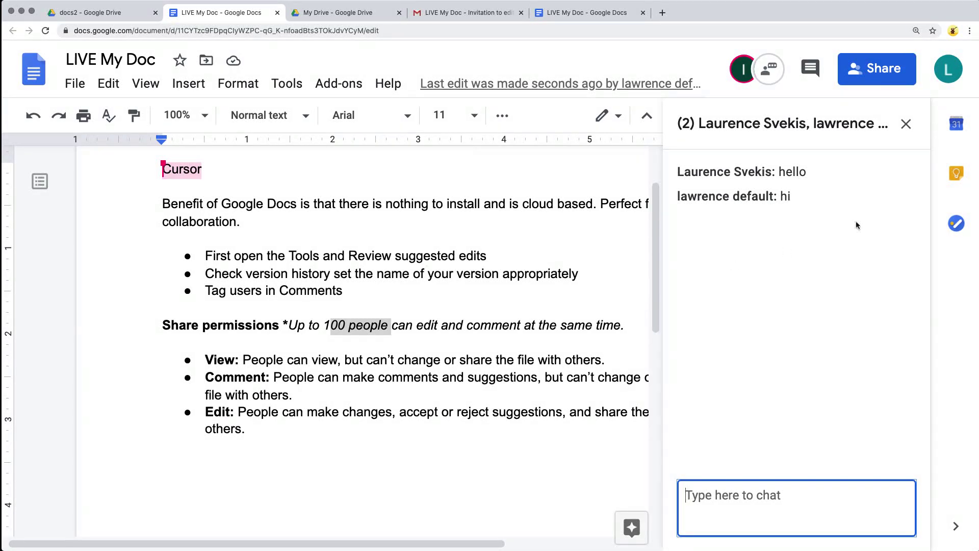
left_click(906, 124)
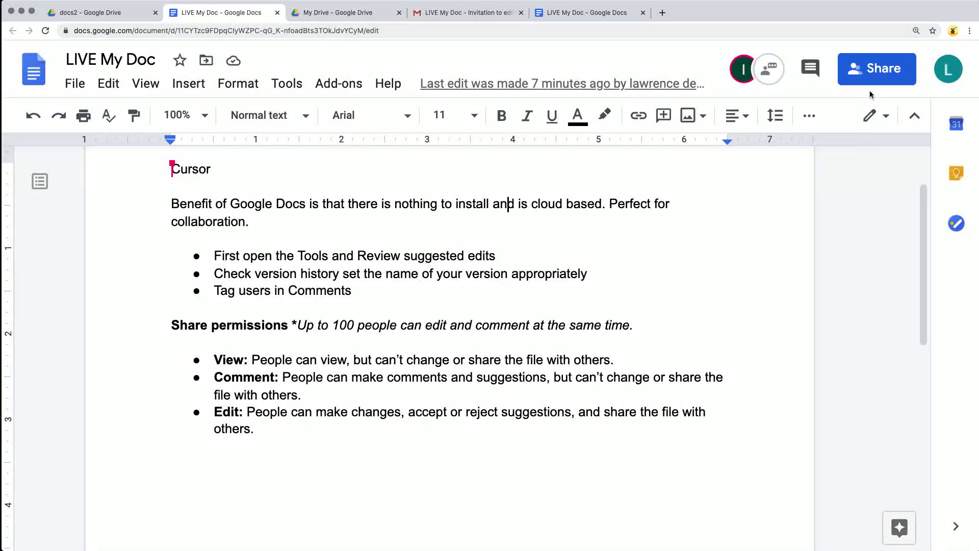
left_click(872, 71)
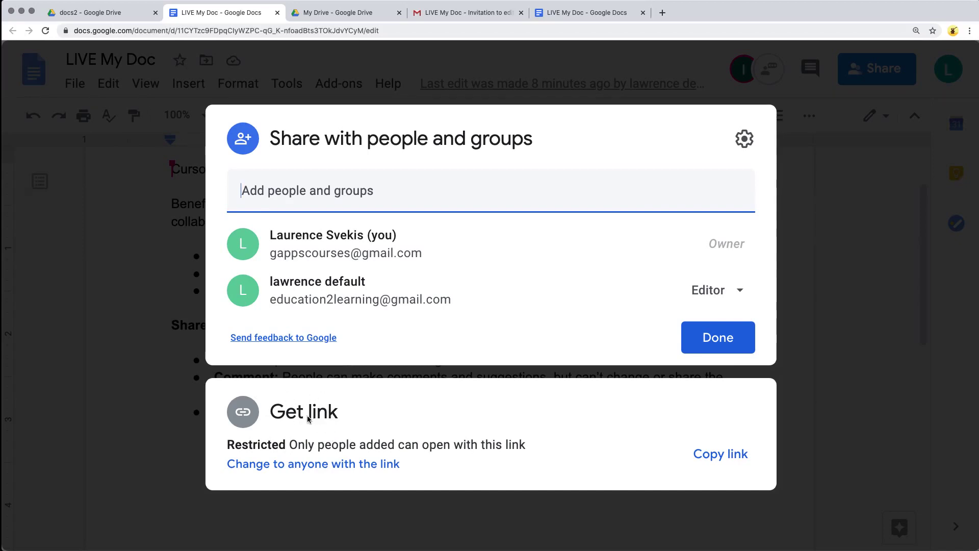
left_click(820, 263)
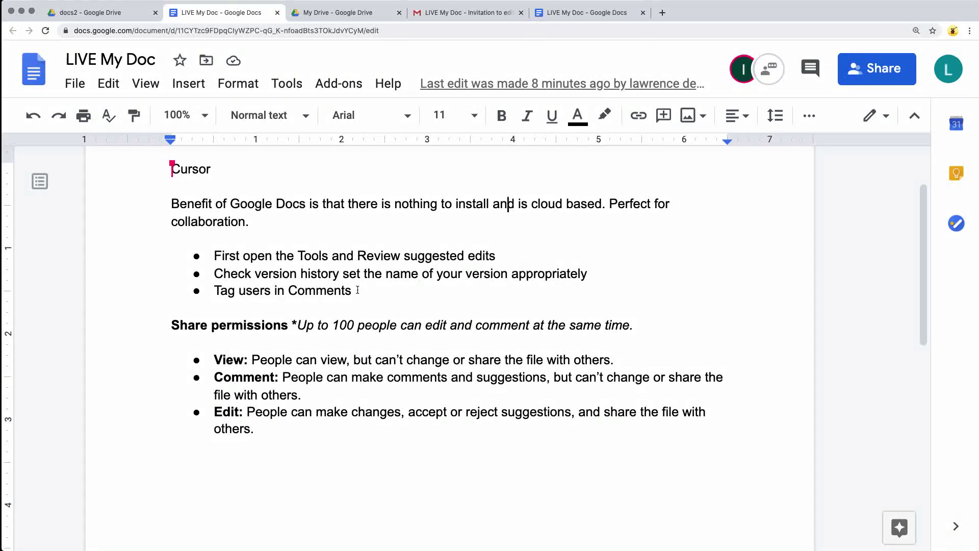
- Start a comment on the "Tag users in Comments" bullet with the text "Test comment" and mention the collaborator using @
left_click_drag(357, 290, 177, 292)
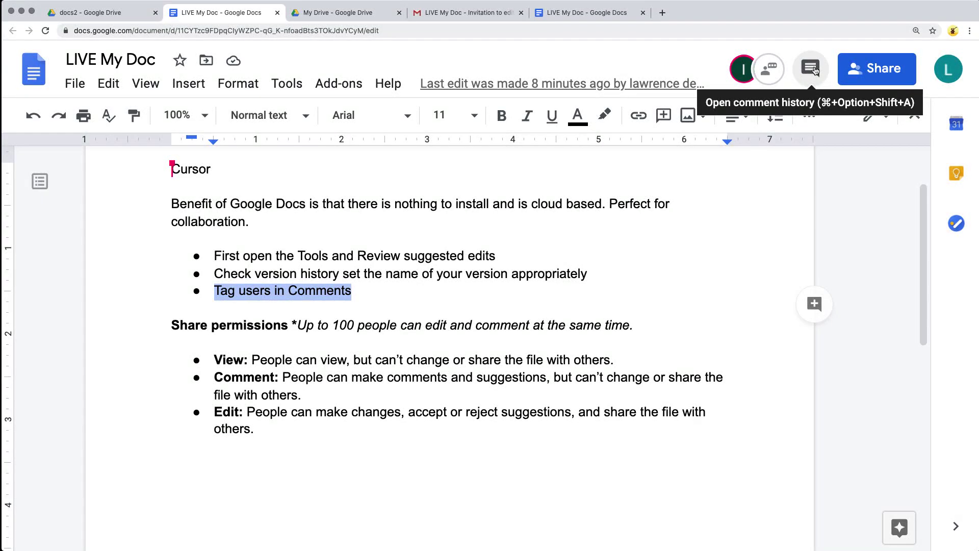
left_click(813, 305)
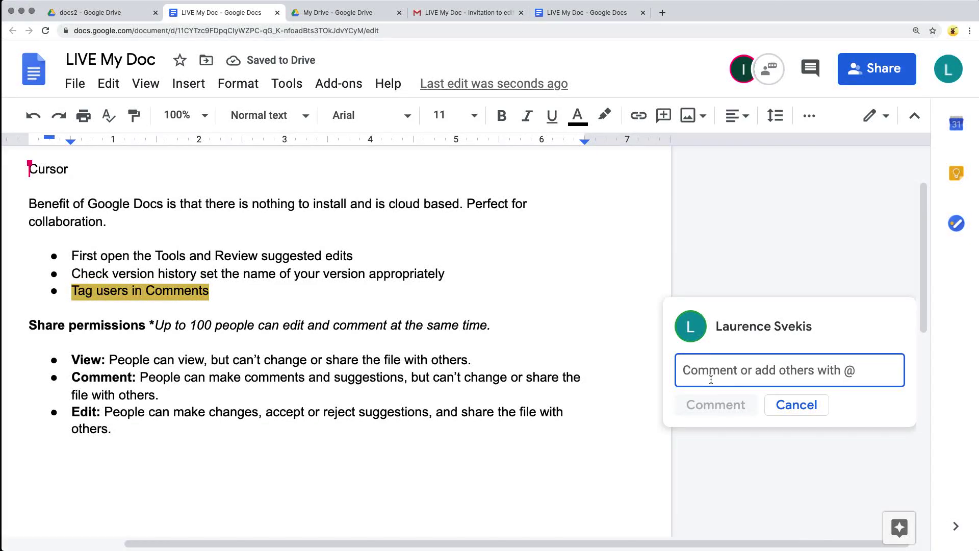
type("Test comment @")
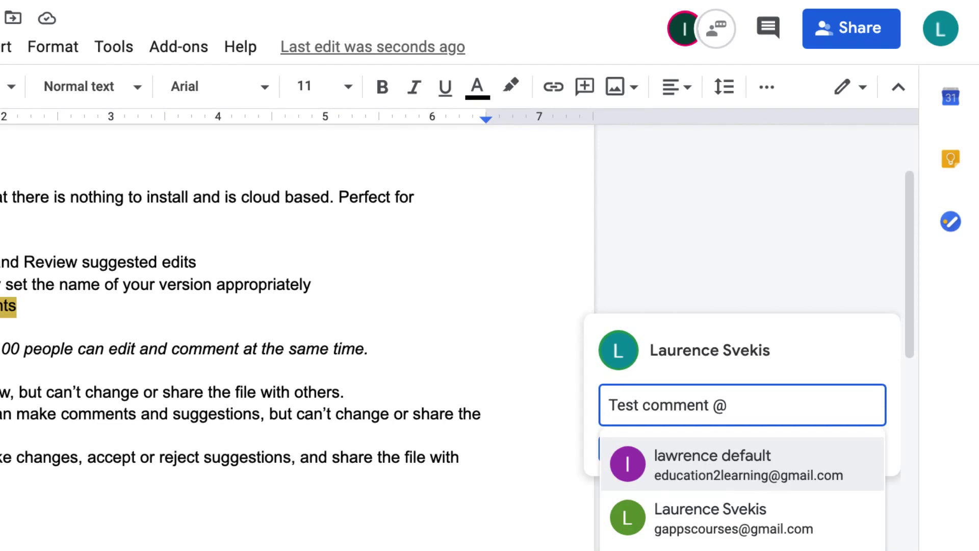
key("Return")
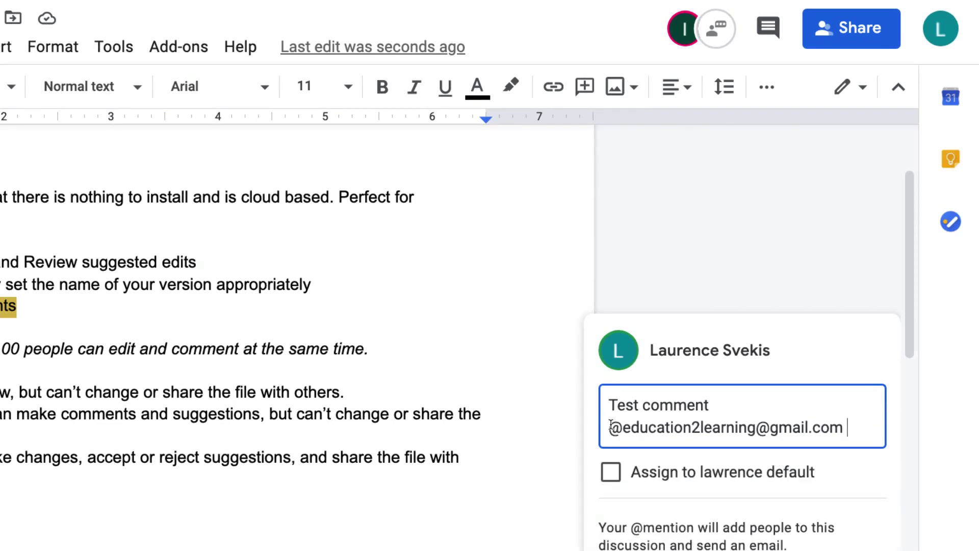
- Try mentioning the collaborator a second time using +, and remove the duplicate mention from the comment draft
type("+")
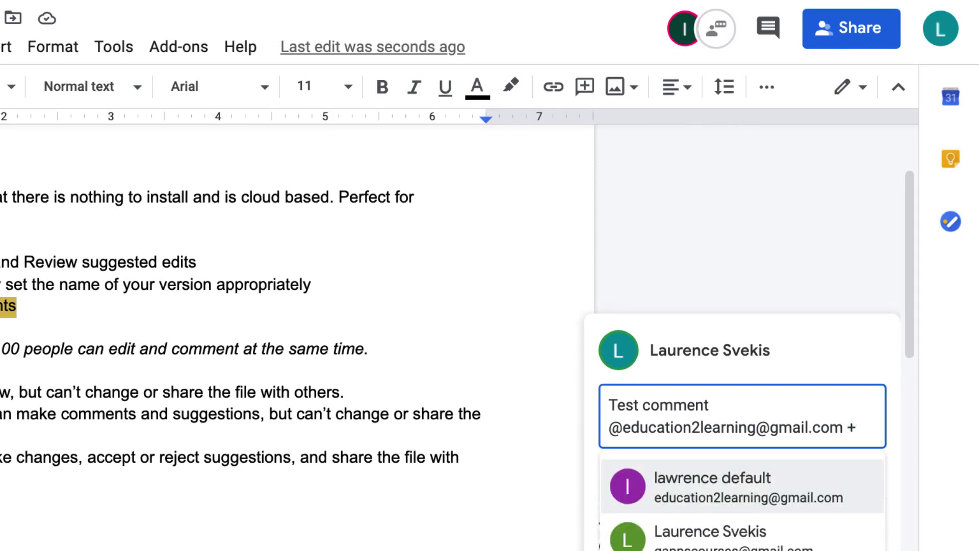
left_click(702, 501)
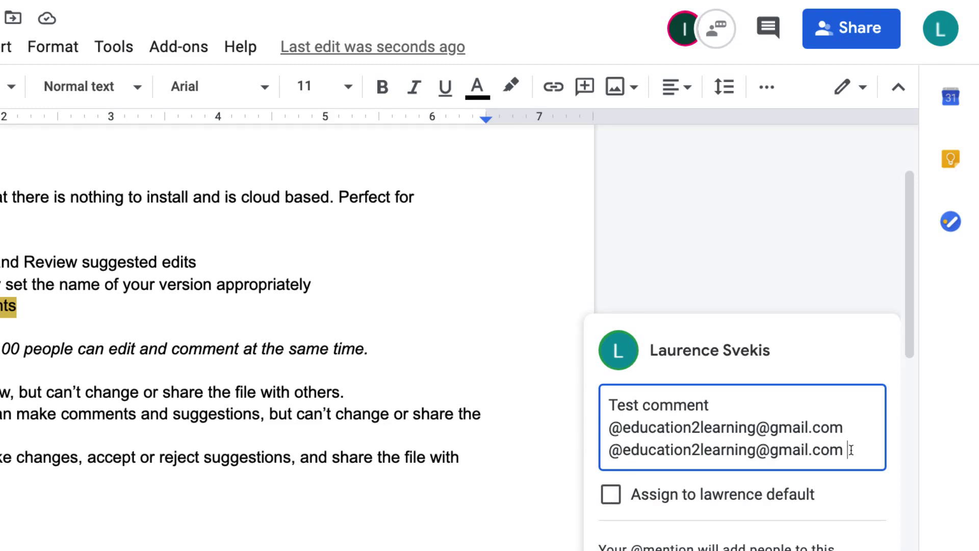
left_click_drag(848, 449, 598, 451)
scroll(614, 453, "down", 4)
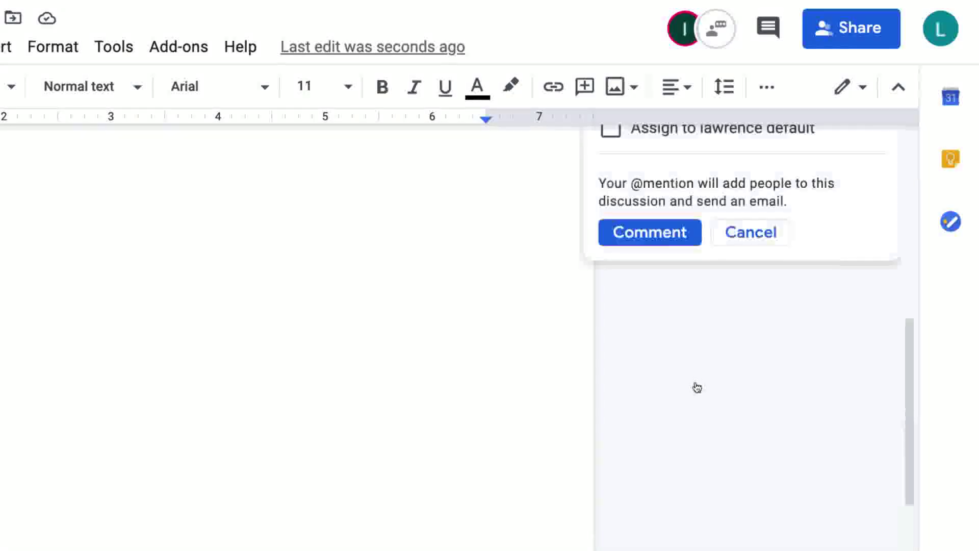
left_click_drag(855, 229, 595, 232)
key("BackSpace")
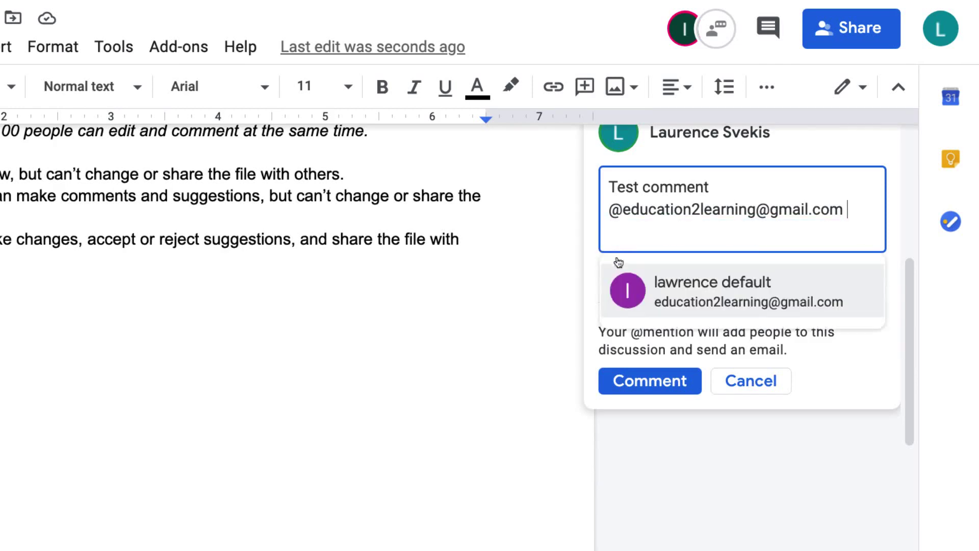
scroll(619, 260, "up", 4)
left_click(671, 400)
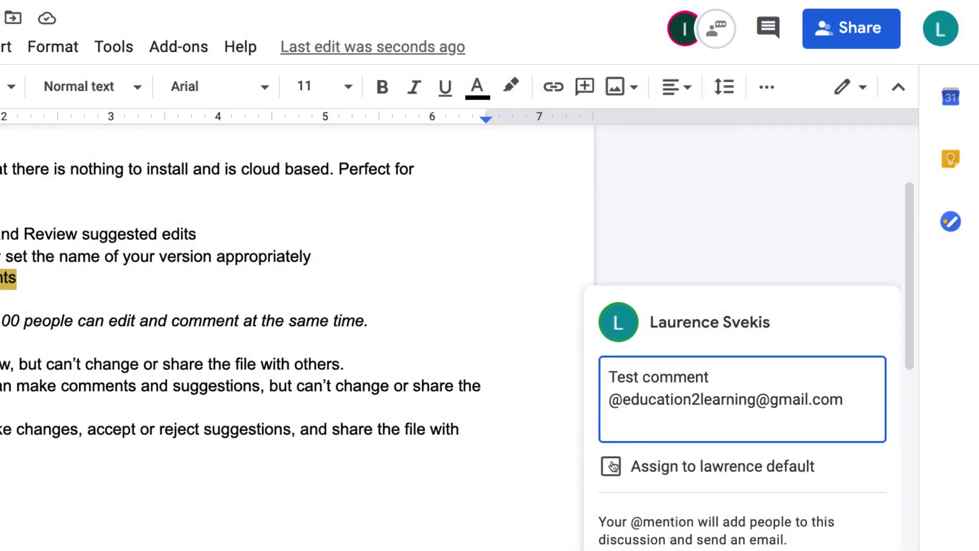
- Assign the comment to the mentioned collaborator and post it
left_click(611, 477)
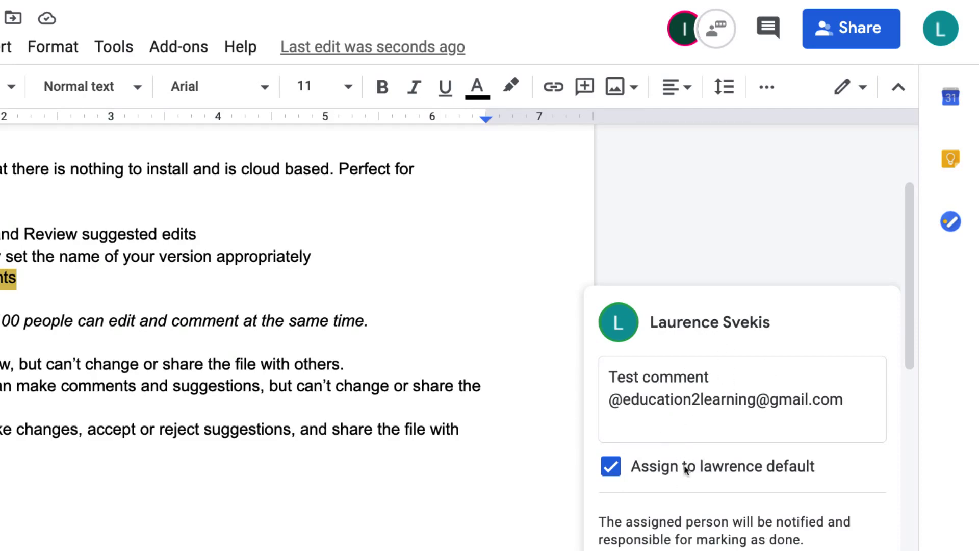
left_click(691, 516)
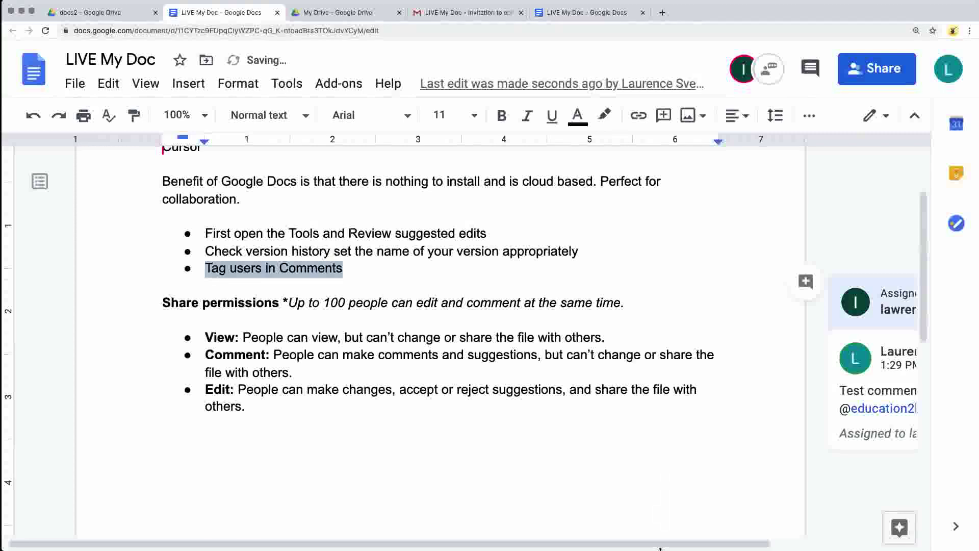
scroll(663, 548, "right", 5)
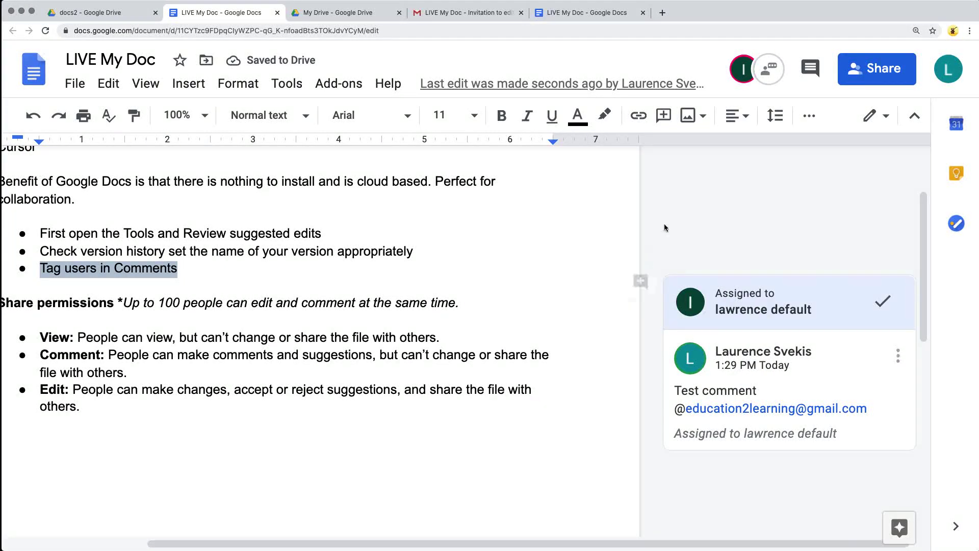
- Examine the test comment in the owner's comment history, and check the assigned comment in the collaborator's copy of the document
left_click(808, 77)
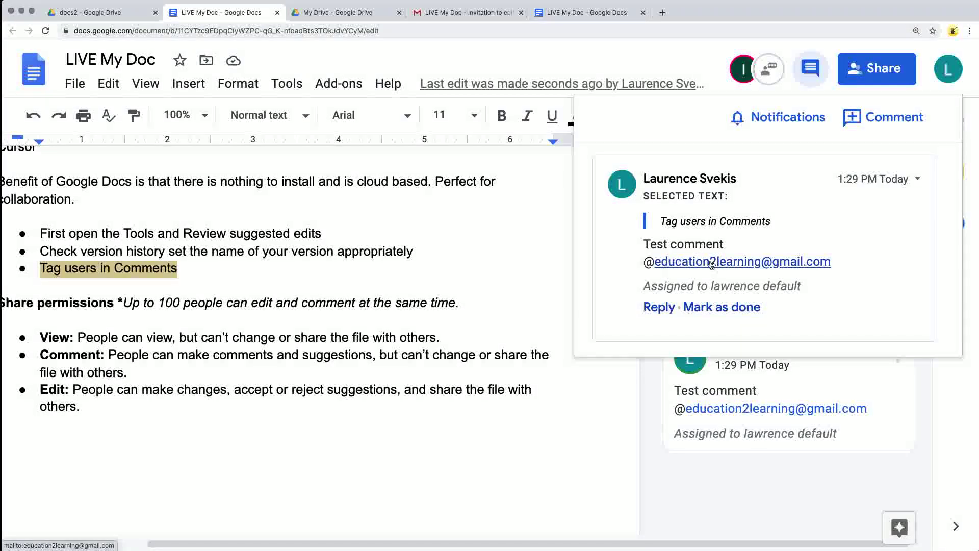
left_click(519, 266)
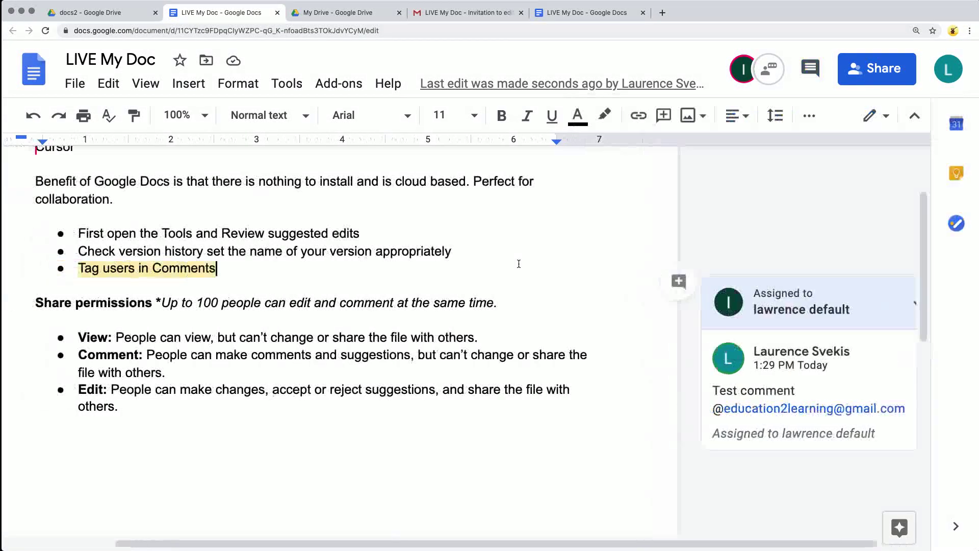
left_click(569, 17)
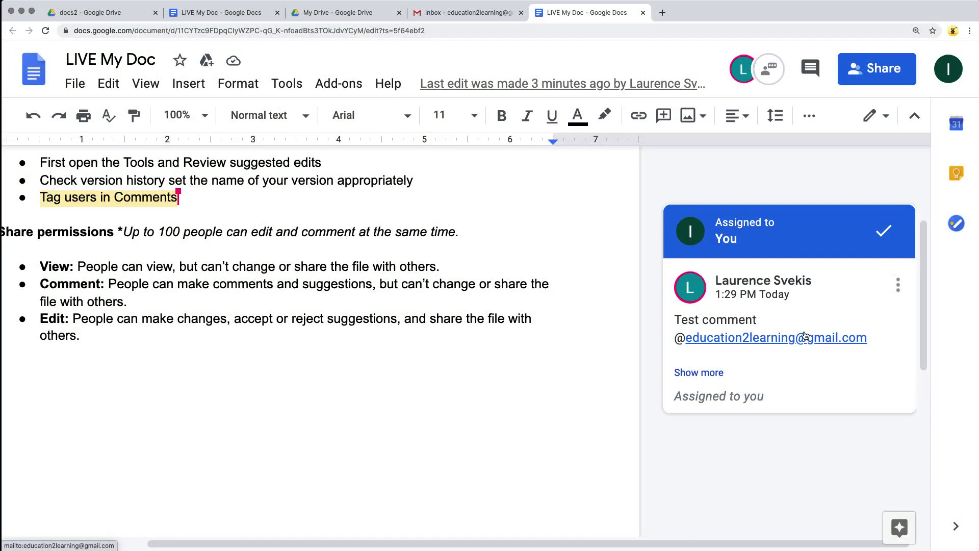
- Expand the assigned test comment on the "Tag users in Comments" bullet in the collaborator's copy and mark it as done
left_click(699, 372)
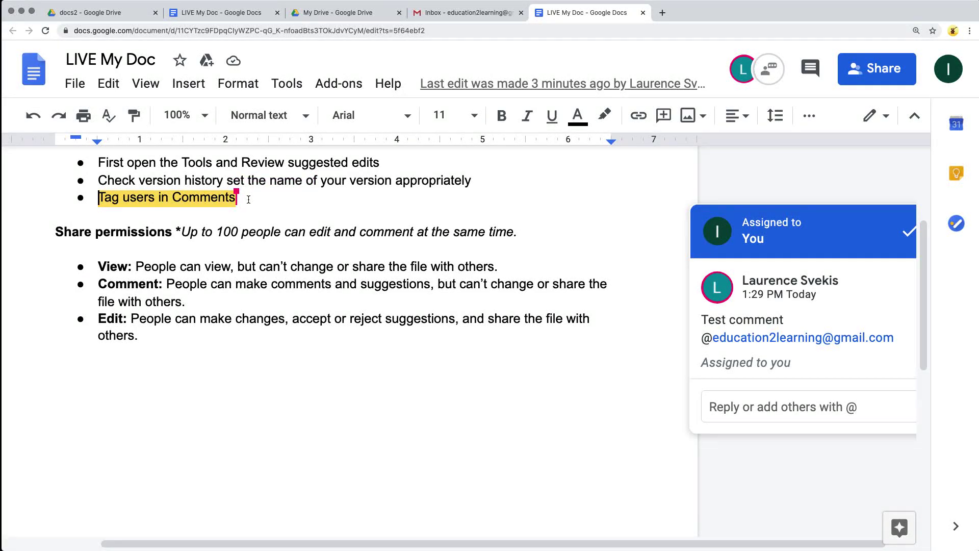
scroll(871, 369, "right", 2)
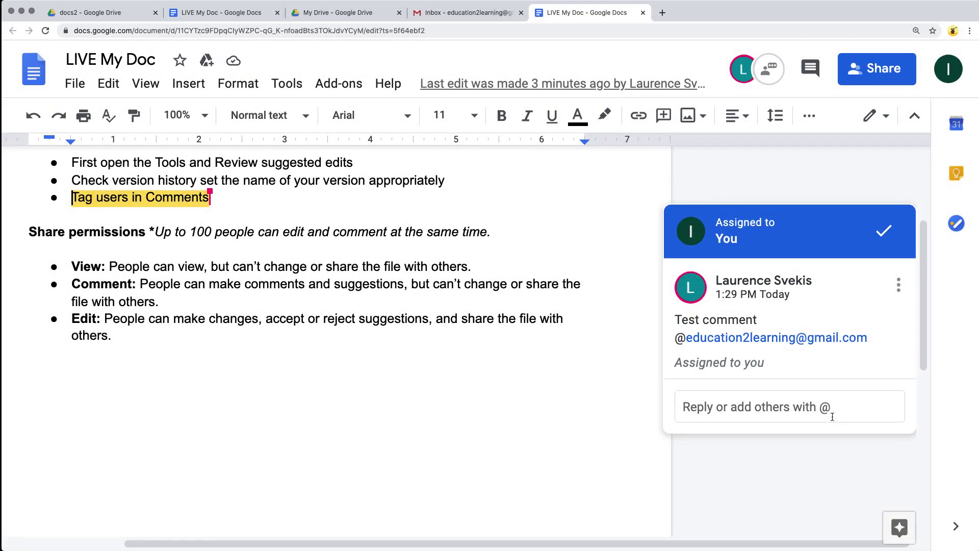
left_click(898, 285)
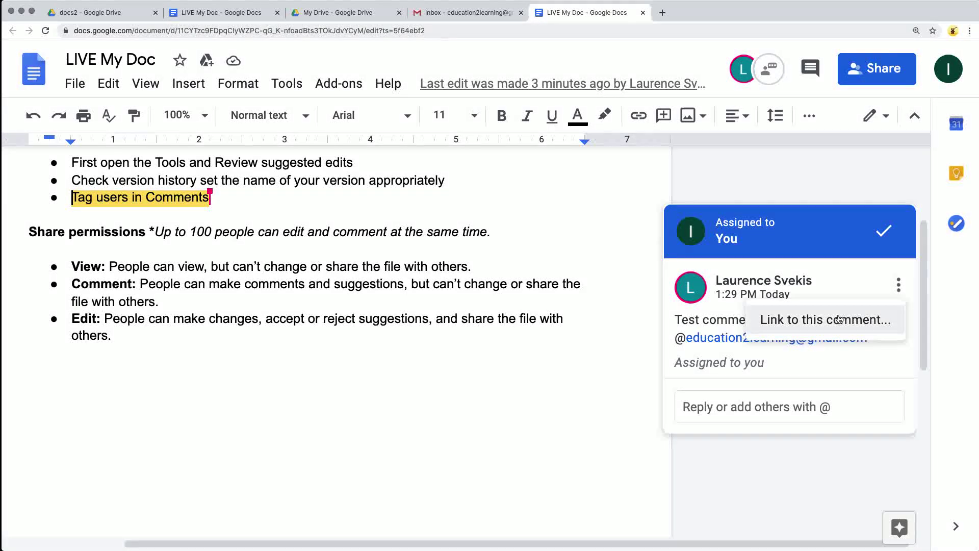
left_click(830, 283)
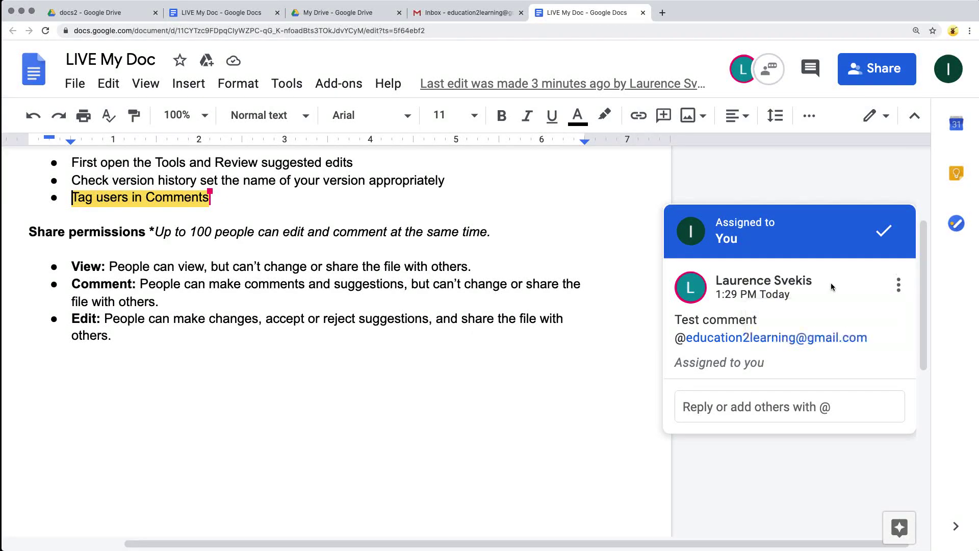
left_click(882, 234)
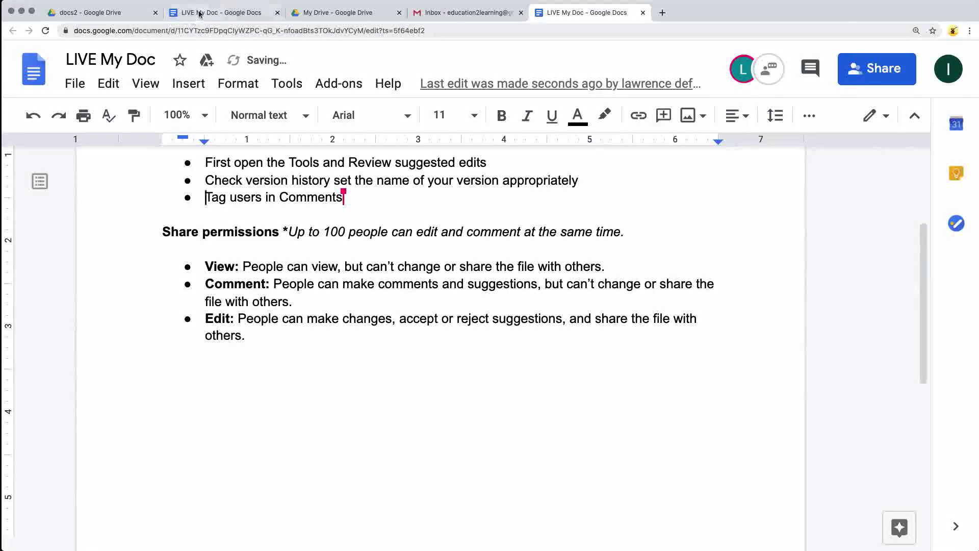
- Check the "Tag users in Comments" bullet and the surrounding text in the owner's copy of the document
left_click(199, 14)
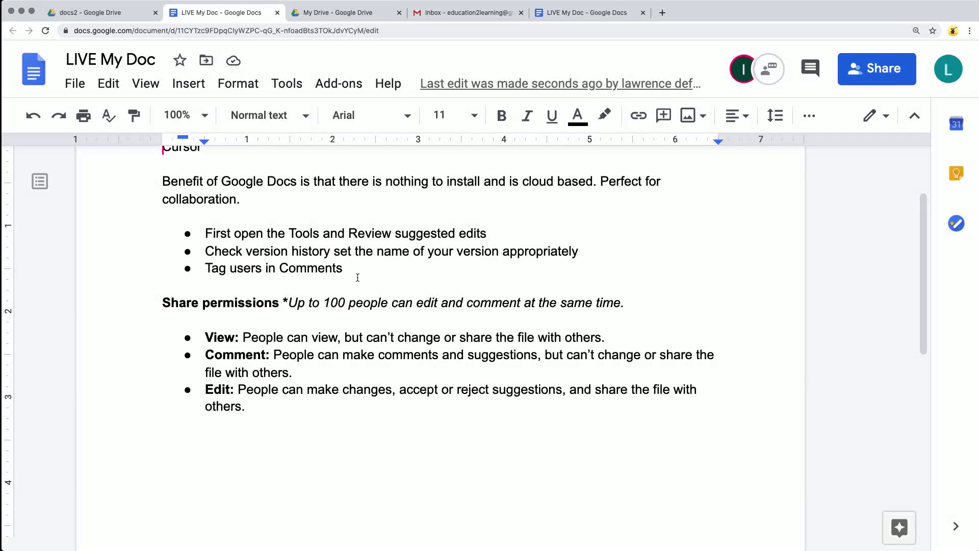
scroll(358, 277, "up", 2)
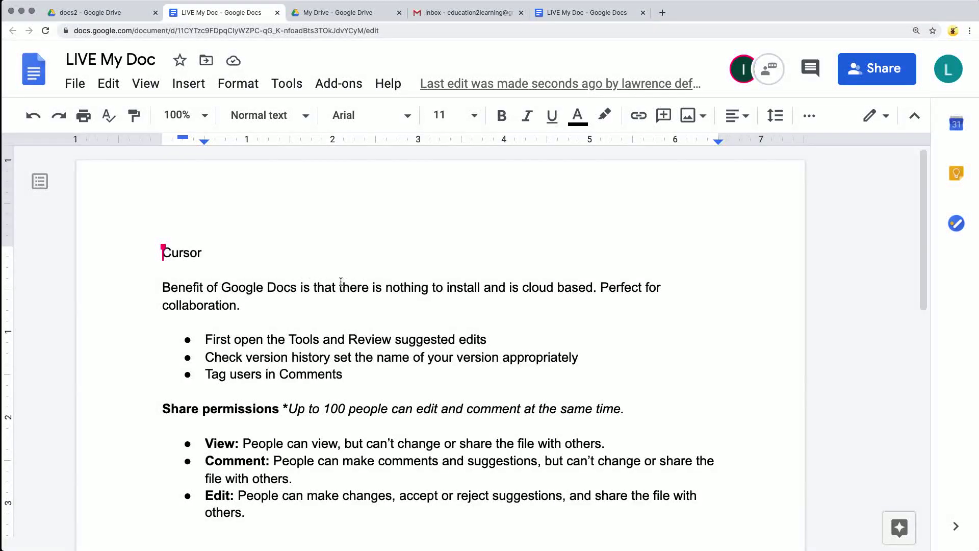
scroll(341, 281, "down", 3)
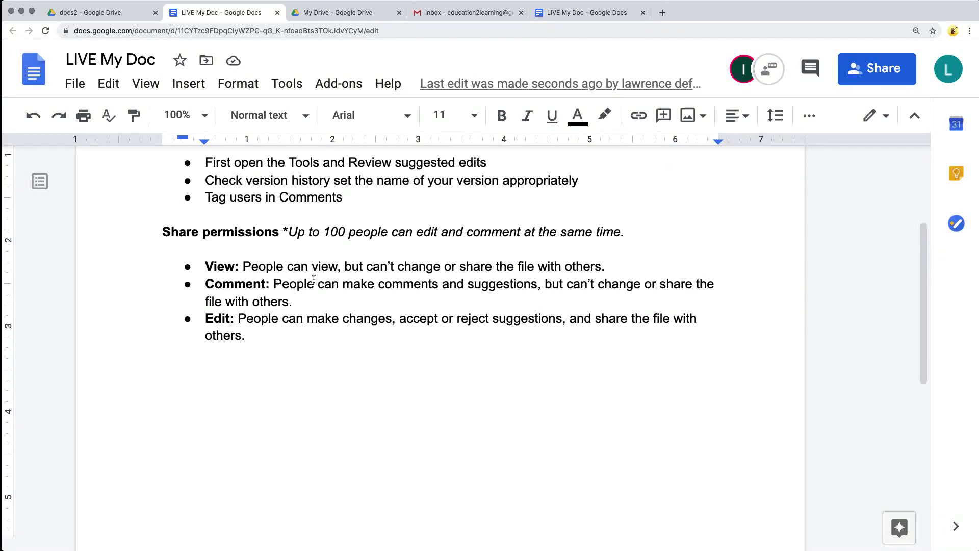